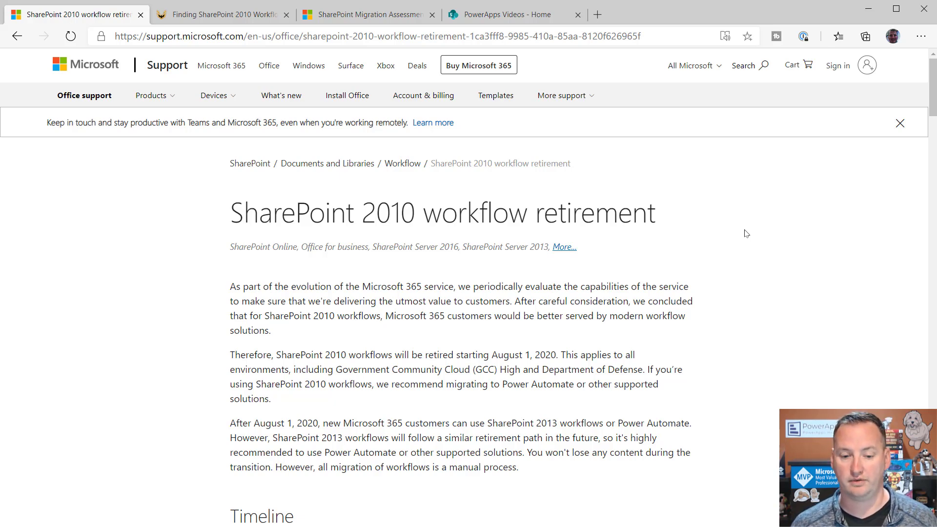
- Scroll the workflow retirement article to the Timeline table with the August 1 and November 1, 2020 dates
scroll(746, 234, down, 4)
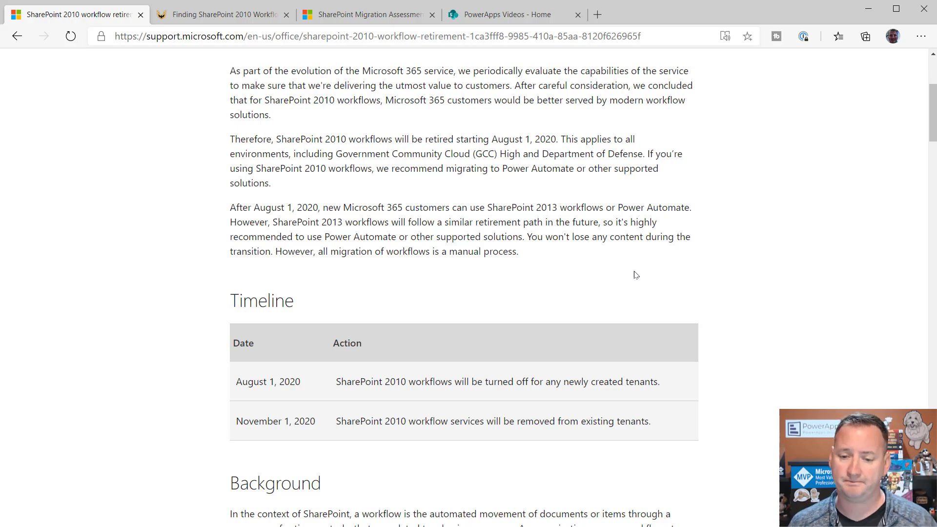
- Scroll through Background and Impact to customers and highlight 'will be removed from existing tenants'
scroll(669, 262, down, 7)
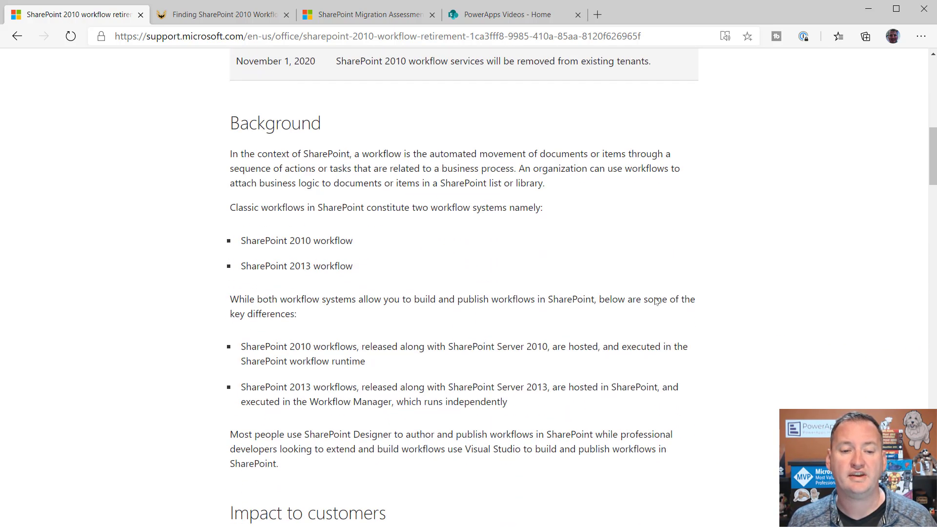
scroll(336, 258, down, 6)
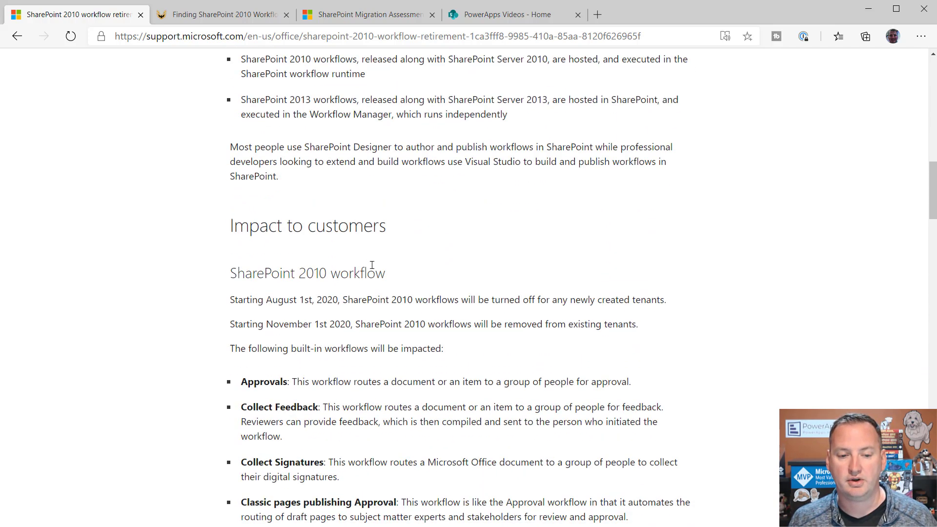
scroll(372, 265, down, 4)
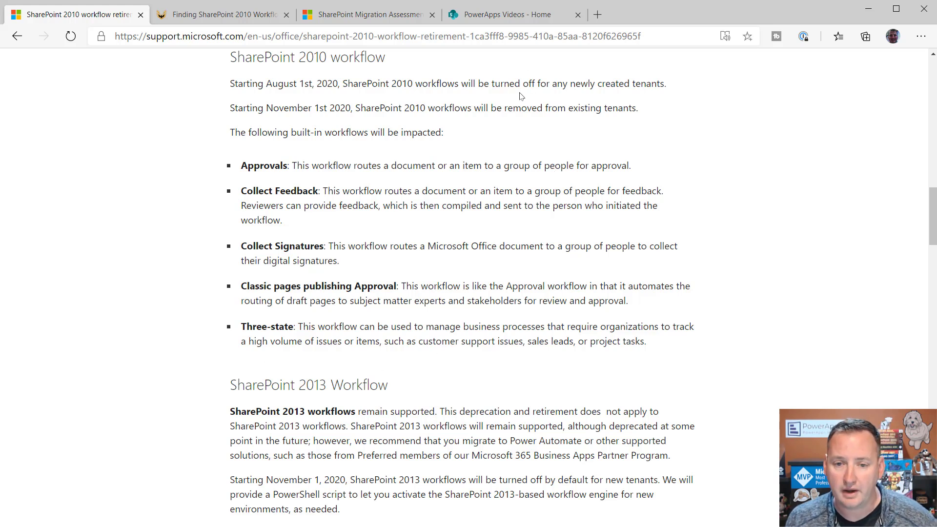
drag(476, 108, 626, 122)
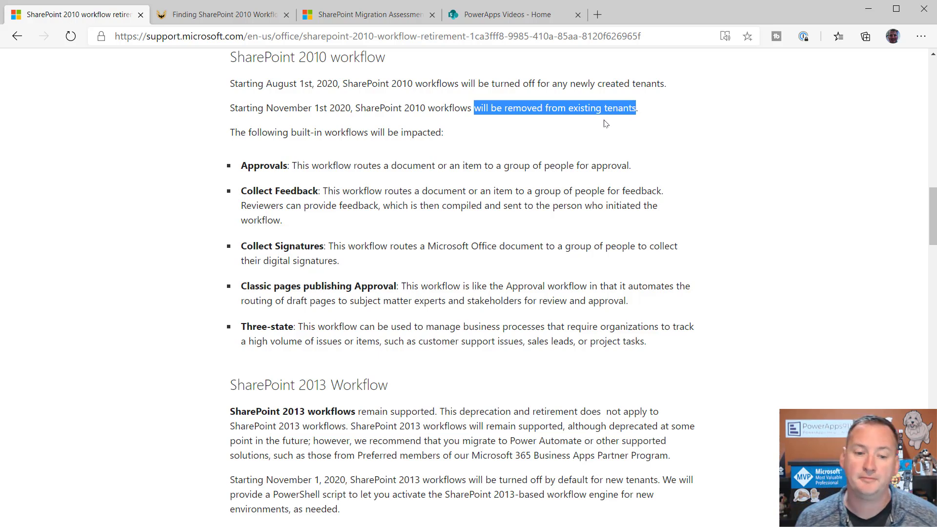
- Continue down to the SharePoint Designer 2013 section and the Modernization Scanner guidance
scroll(529, 161, down, 3)
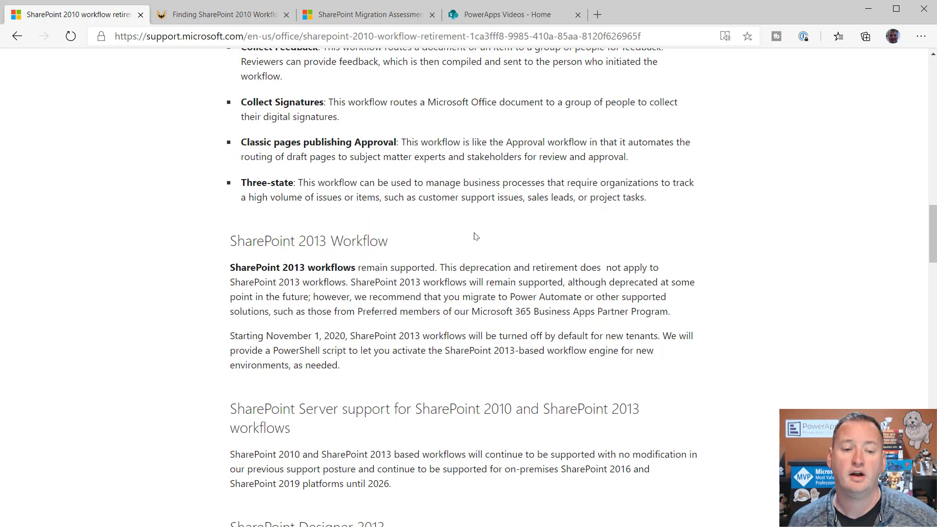
scroll(476, 237, down, 1)
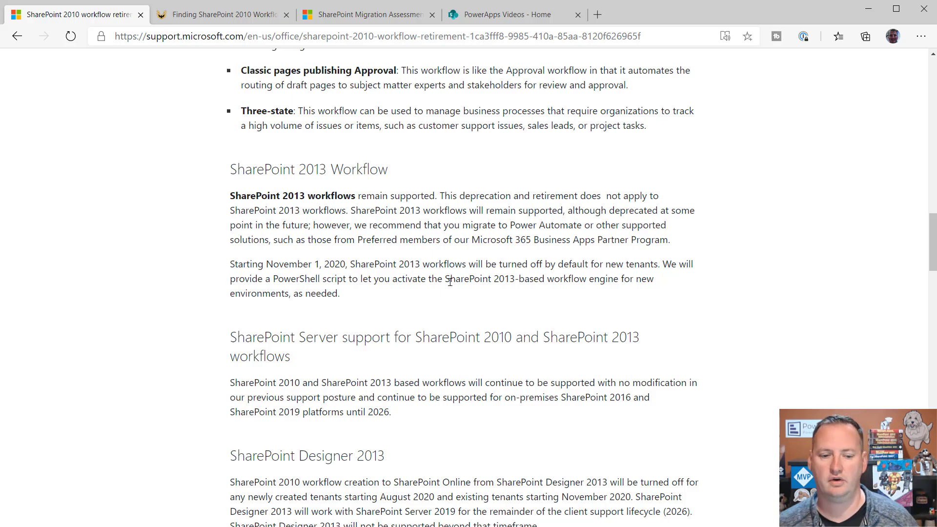
scroll(625, 188, down, 2)
scroll(630, 190, down, 2)
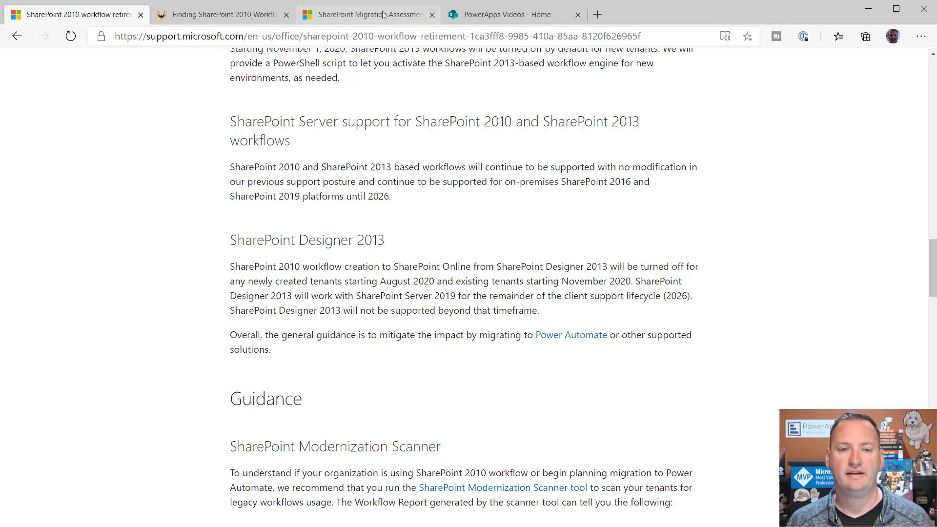
- Switch to the 'Finding SharePoint 2010 Workflows in SharePoint Online' post and review its Modernization Scanner screenshots
click(209, 13)
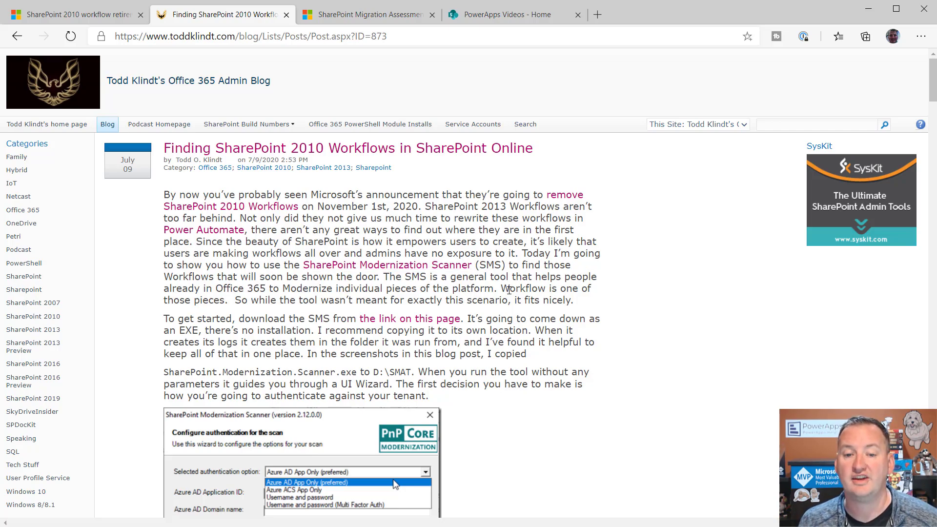
scroll(498, 308, down, 3)
scroll(498, 309, down, 10)
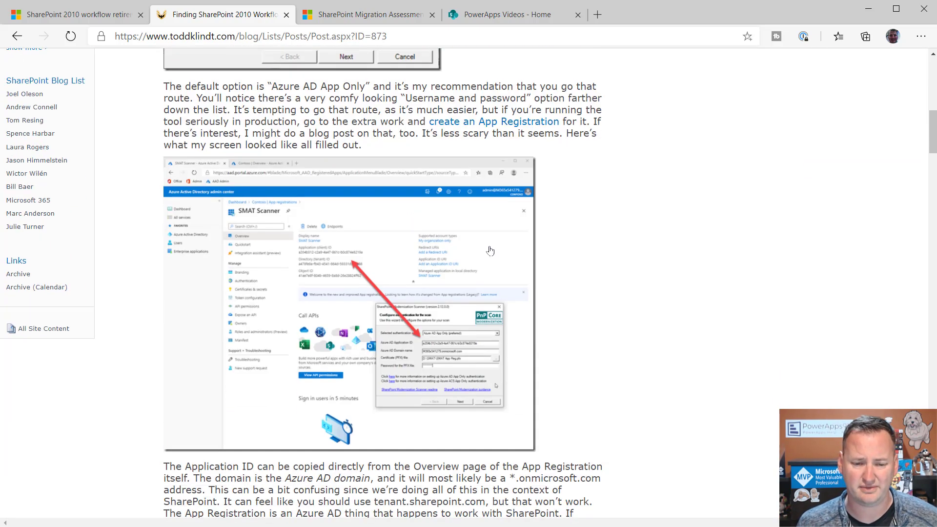
scroll(477, 261, down, 2)
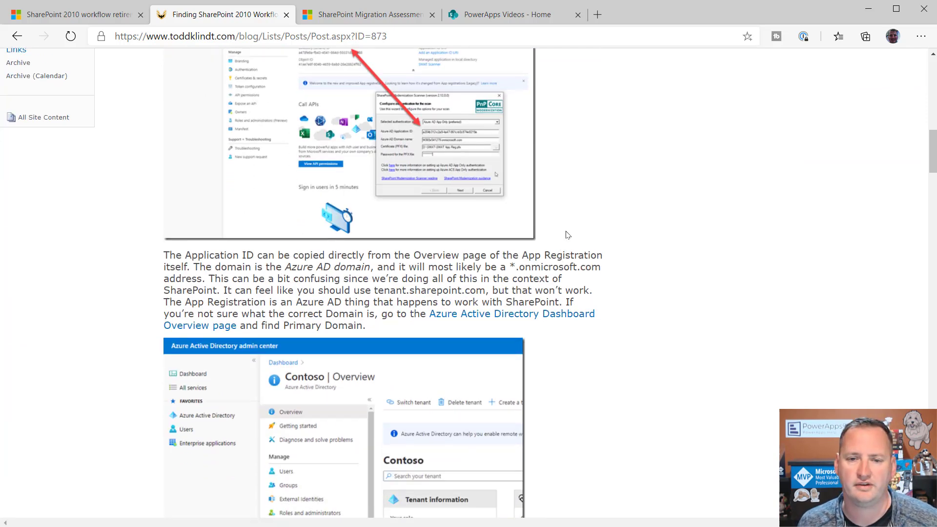
scroll(567, 231, down, 2)
scroll(556, 266, down, 10)
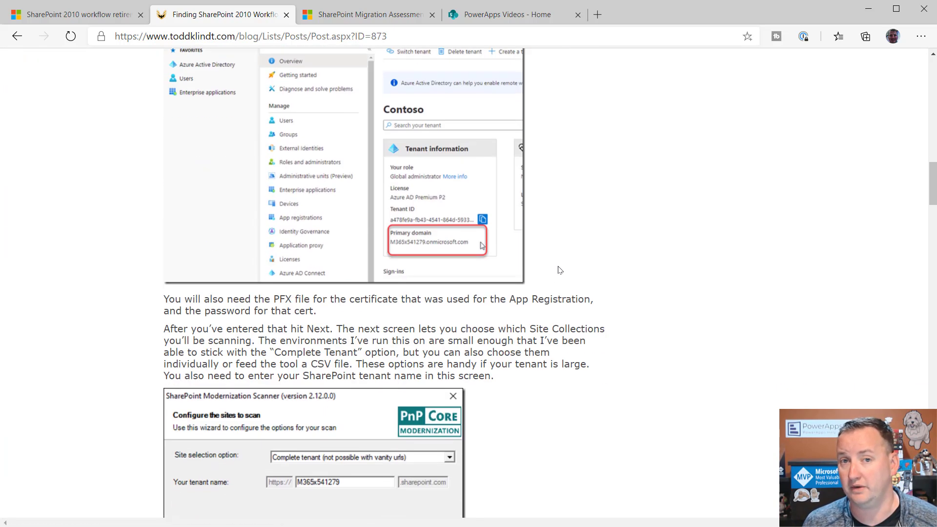
scroll(505, 261, down, 6)
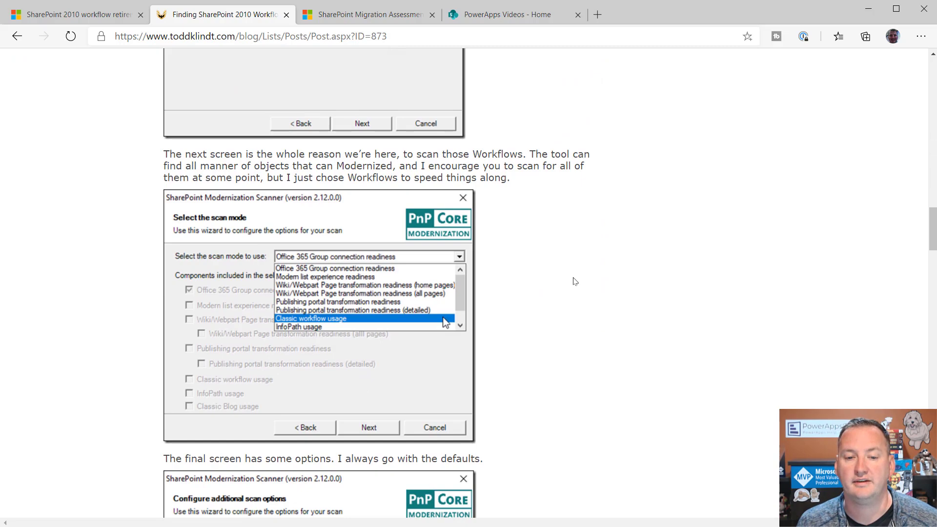
scroll(575, 281, up, 6)
scroll(575, 281, up, 15)
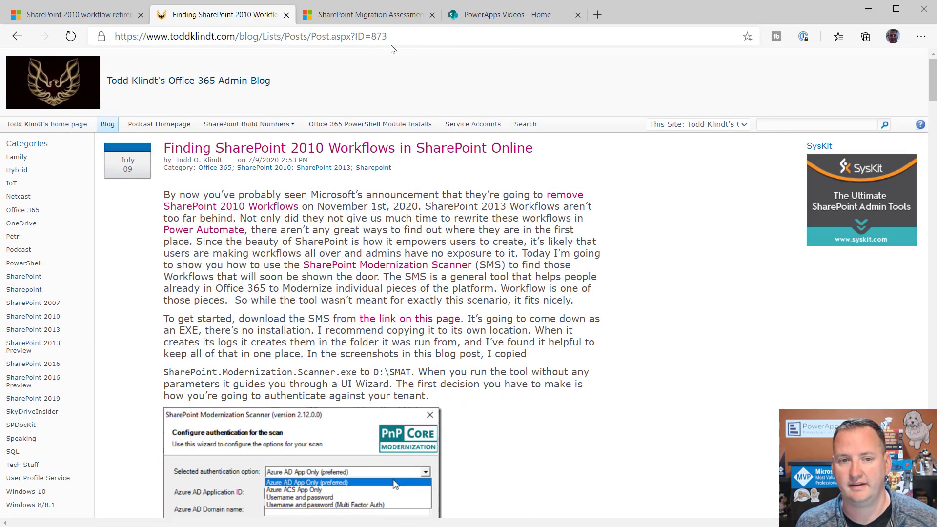
- Switch to the 'Overview of the SharePoint Migration Assessment Tool' article and read its notes and modes
click(389, 18)
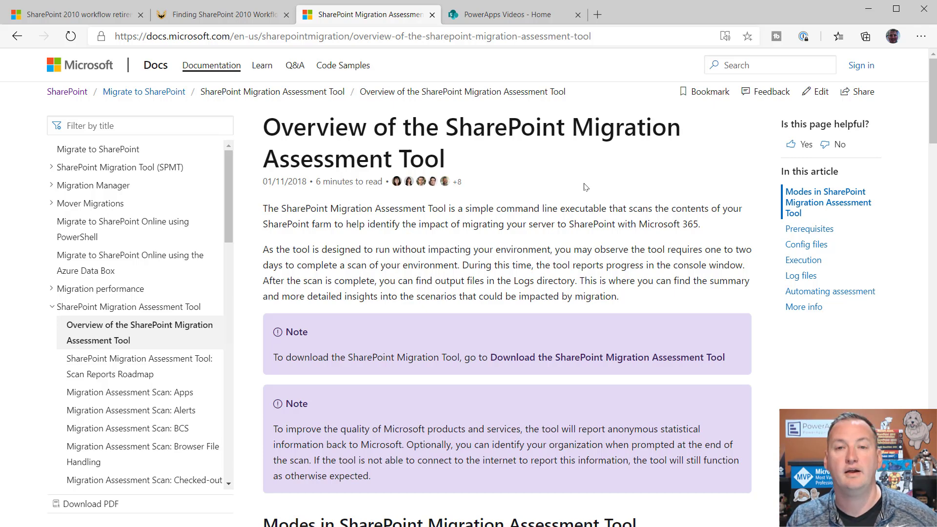
scroll(586, 187, down, 4)
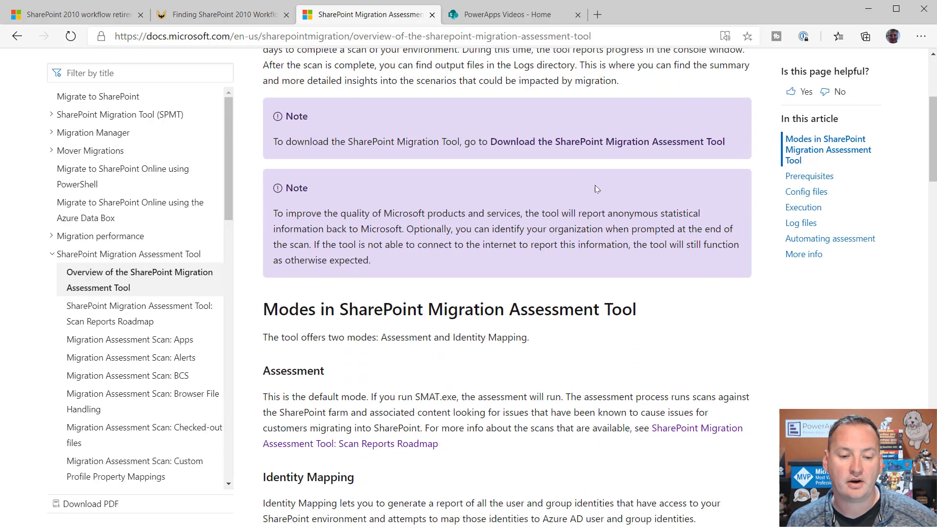
scroll(606, 171, up, 1)
scroll(614, 159, up, 2)
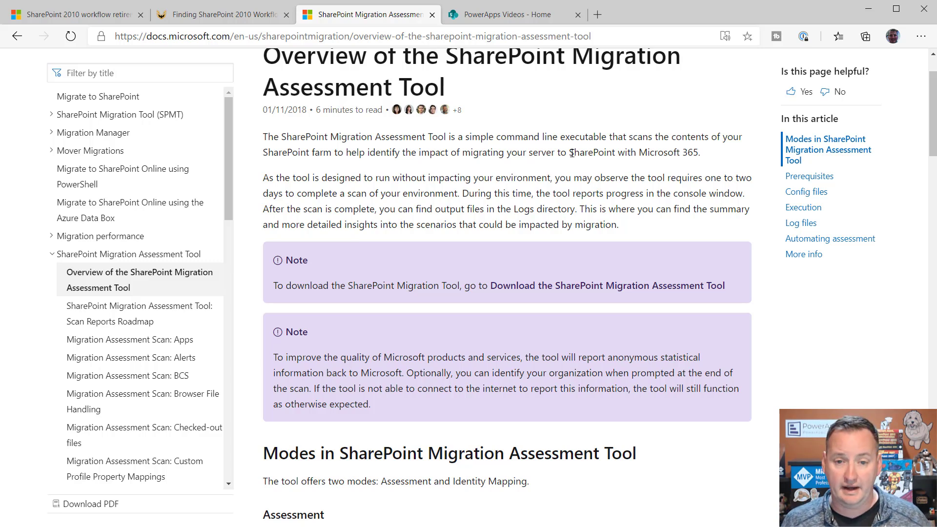
scroll(574, 152, up, 2)
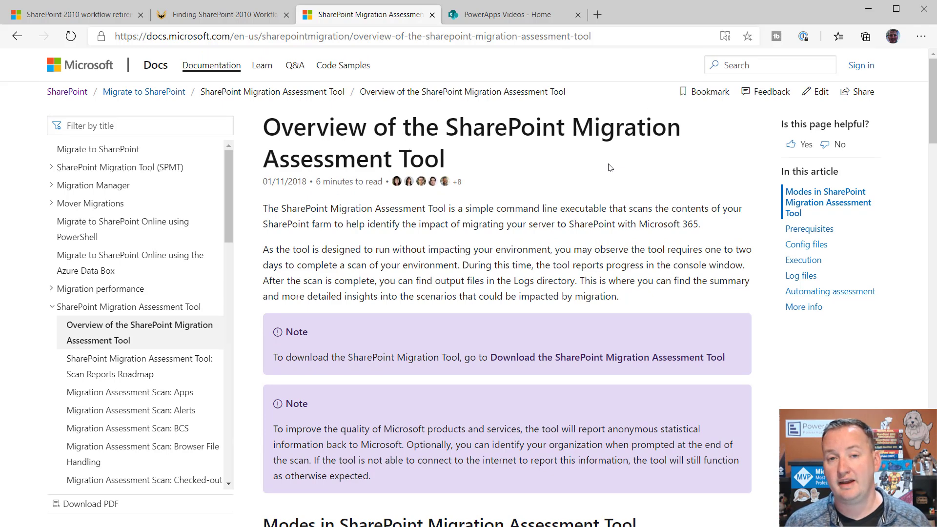
- Open the 'SharePoint Migration Assessment Tool: Scan Reports Roadmap' page and review its list of scans
click(173, 367)
scroll(440, 333, down, 20)
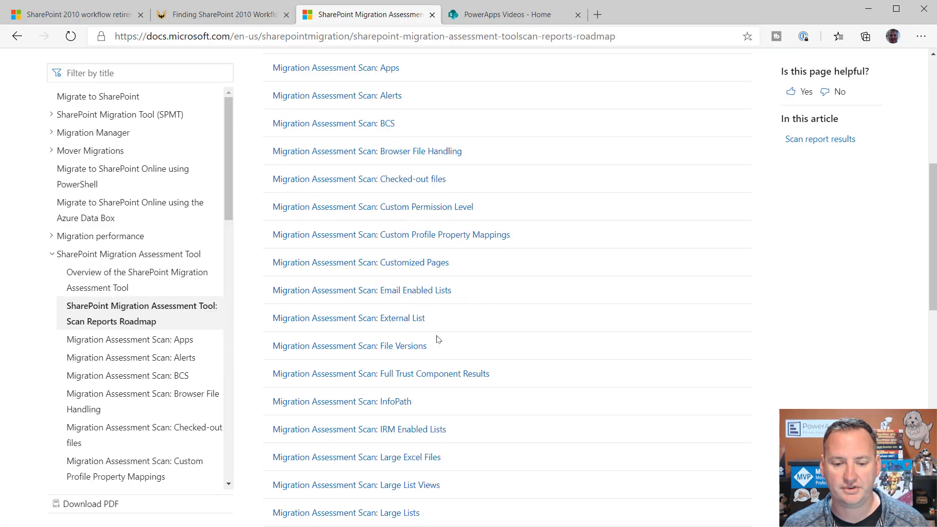
scroll(438, 329, up, 1)
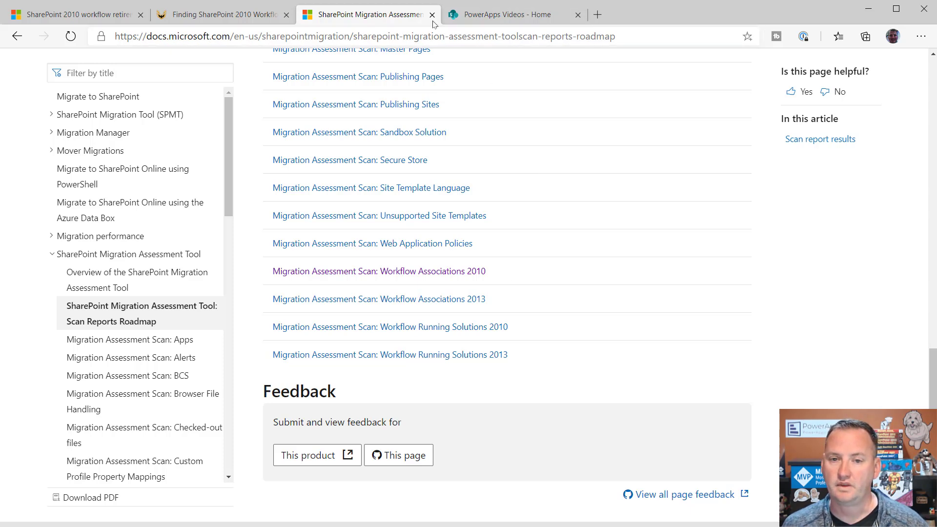
- Switch to the SharePoint tab showing the PowerApps Videos site home page
click(502, 23)
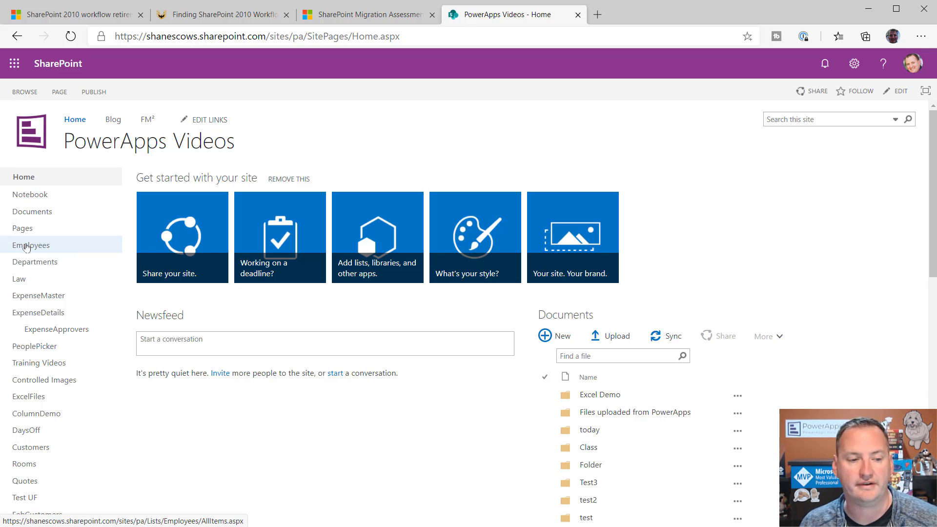
- Open the Employees list and bring up the Automate > Set a reminder > HireDate option
click(42, 244)
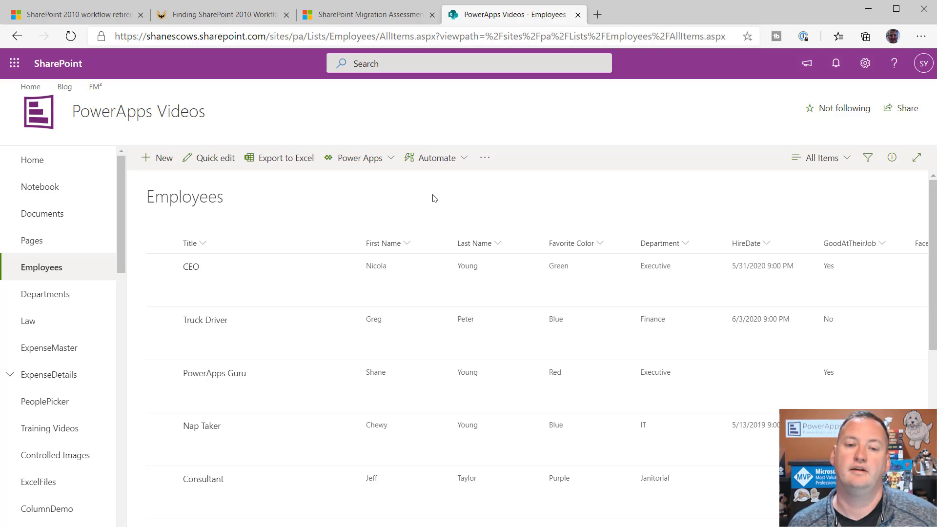
click(467, 162)
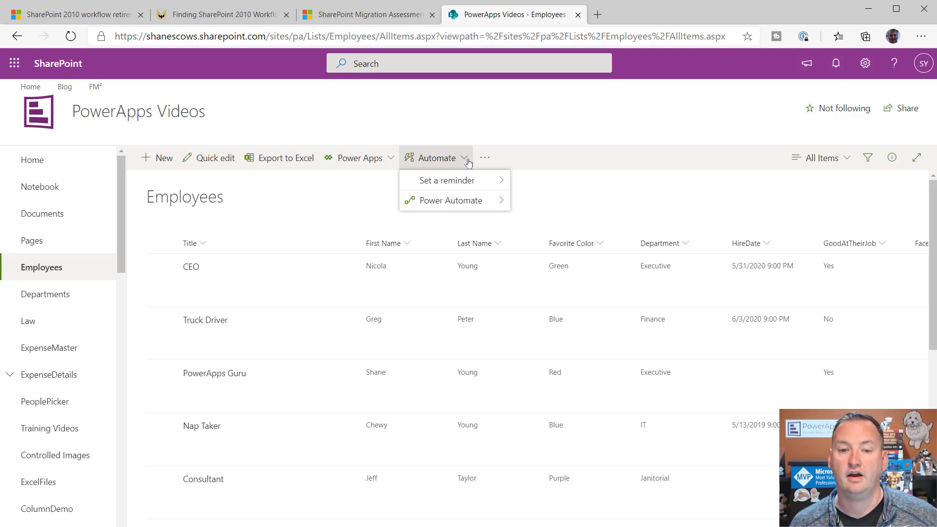
mouse_move(447, 178)
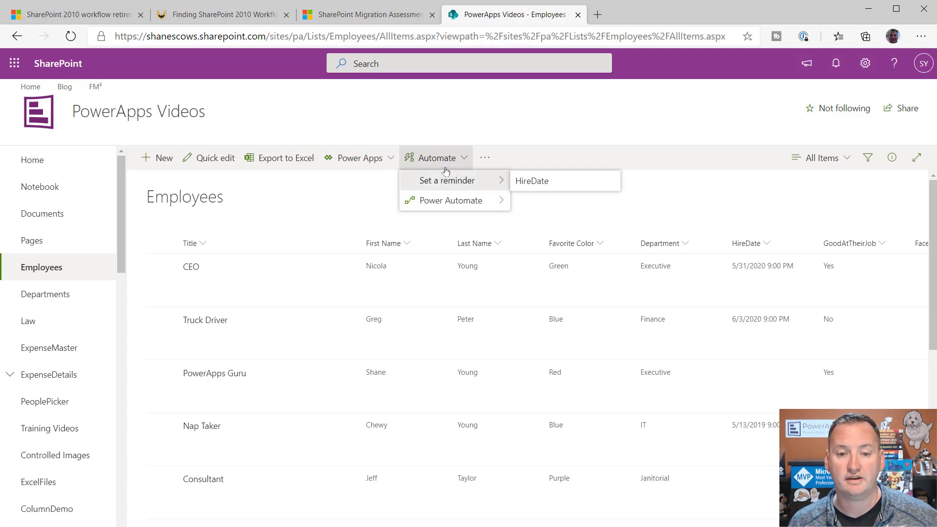
- Create a HireDate reminder flow named 'Get an email reminder VIDEO', reminding 3 days in advance
click(563, 188)
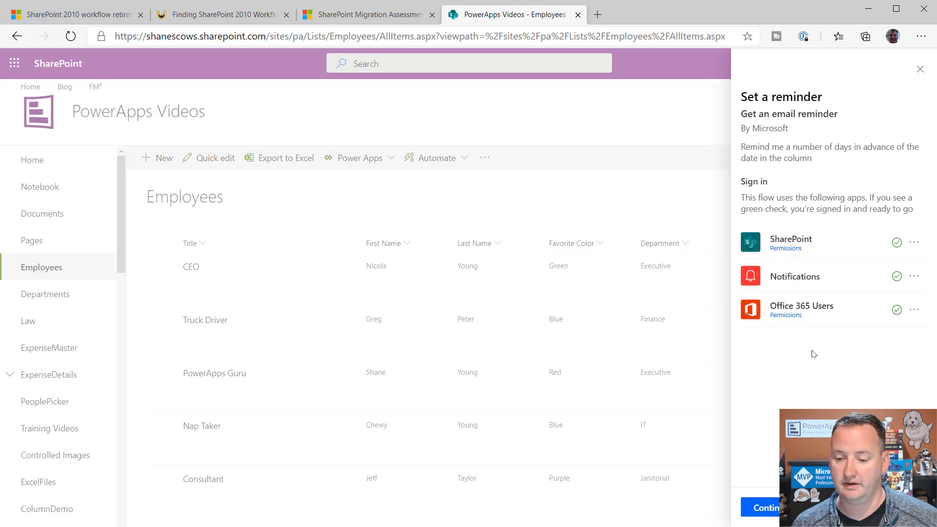
click(764, 508)
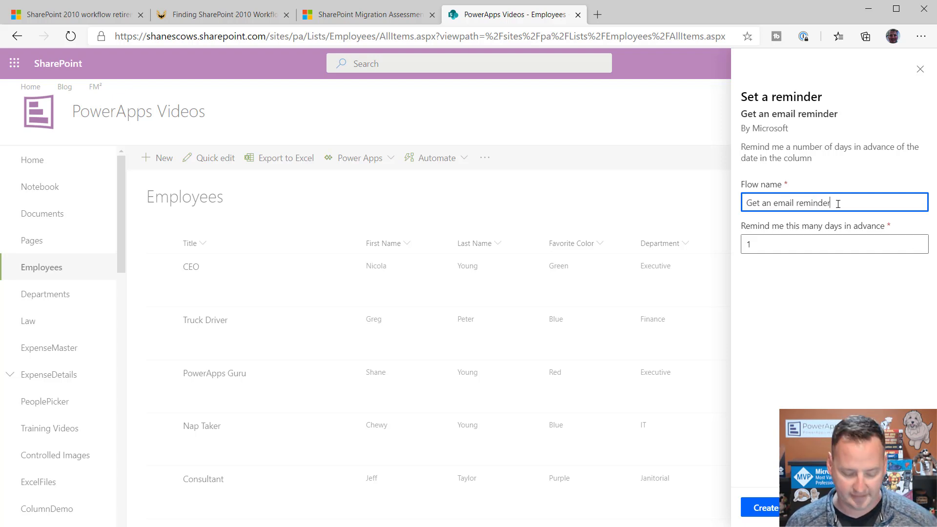
text(VIDEO)
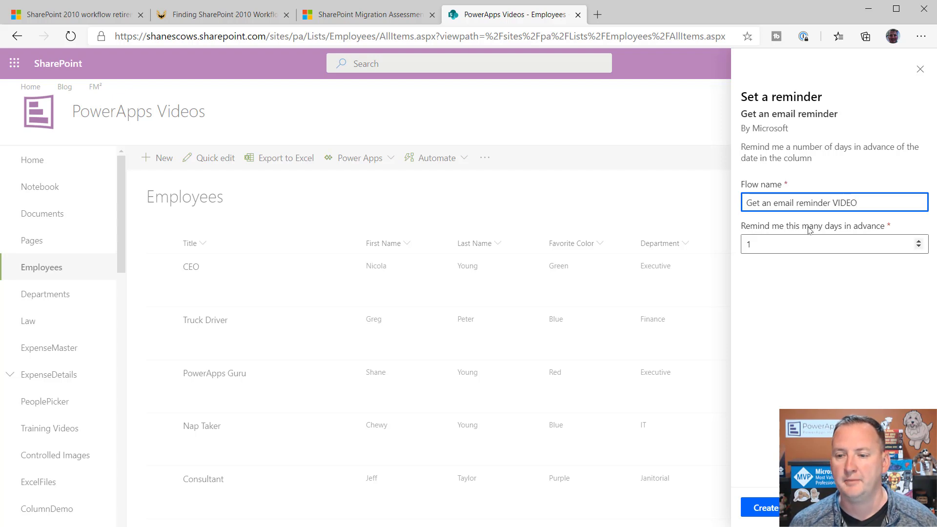
key(Tab)
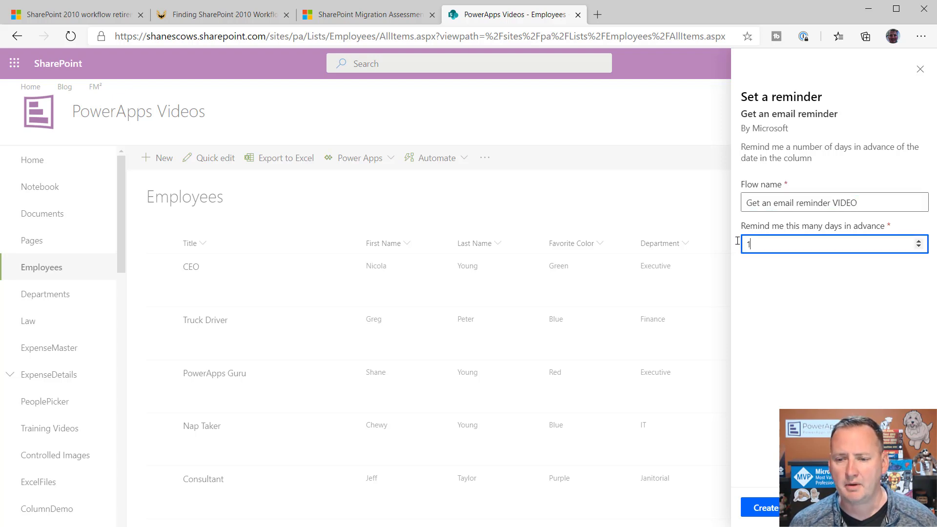
text(3)
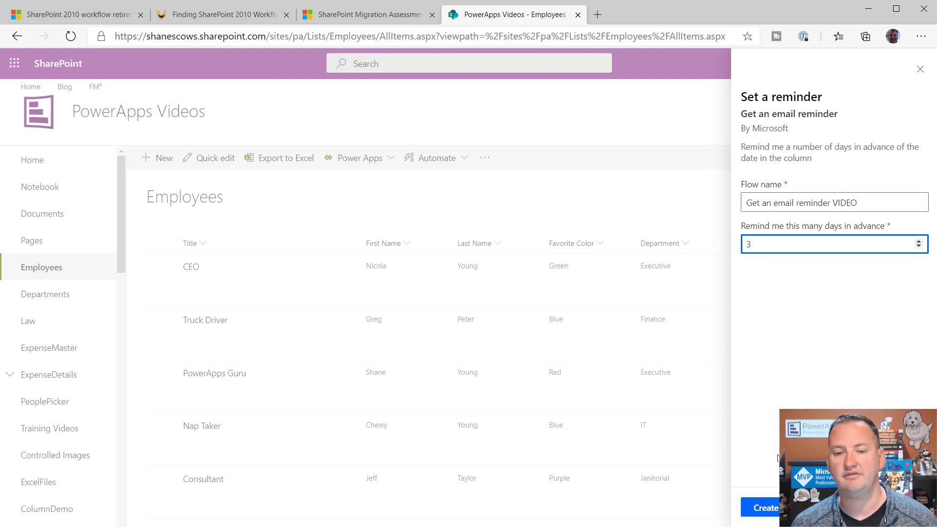
click(771, 509)
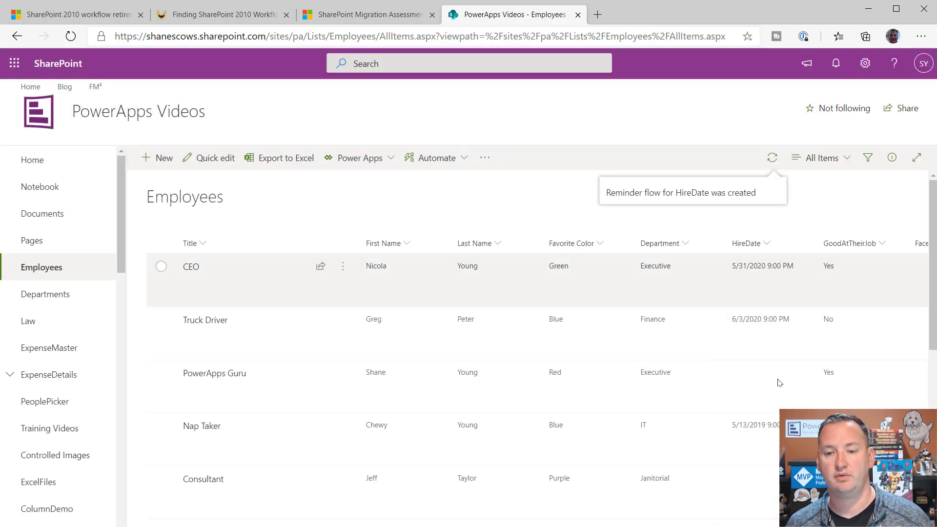
click(463, 161)
- Open the 'Get an email reminder VIDEO' flow for editing from your flows in Power Automate
mouse_move(486, 204)
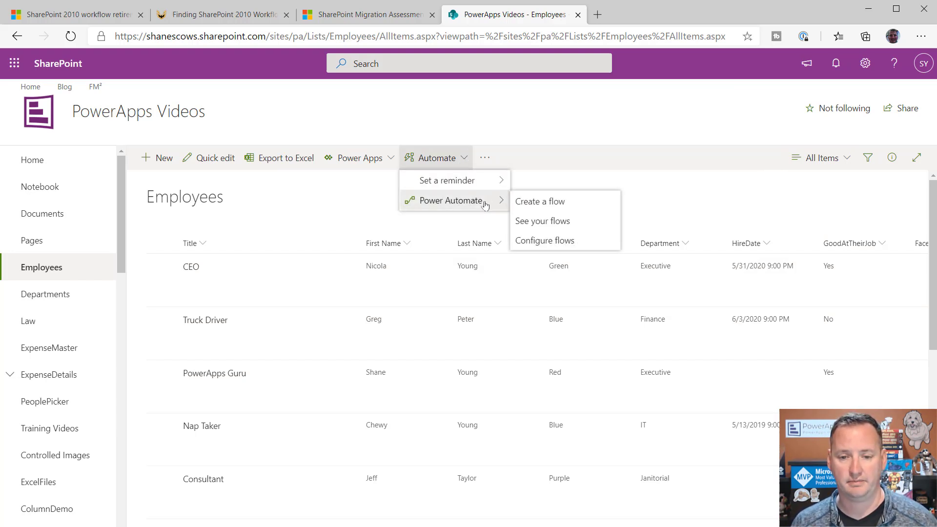
click(557, 227)
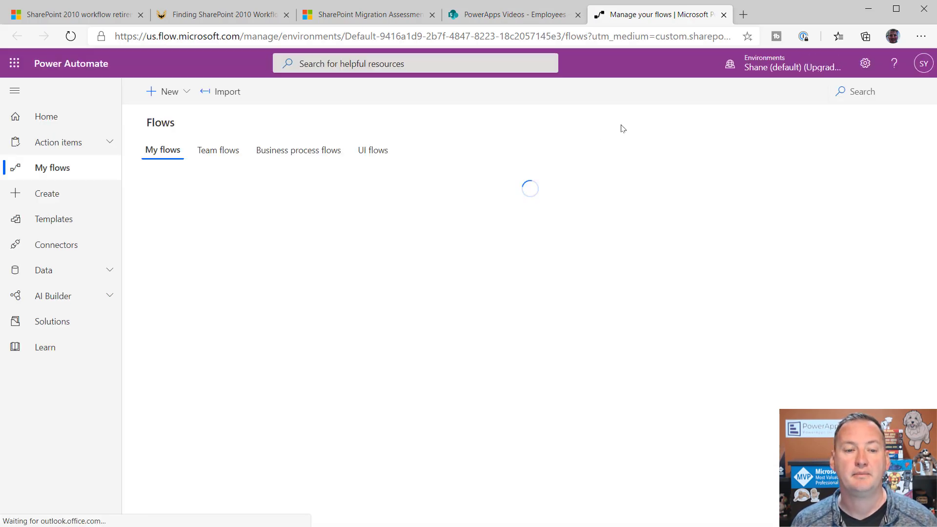
mouse_move(241, 231)
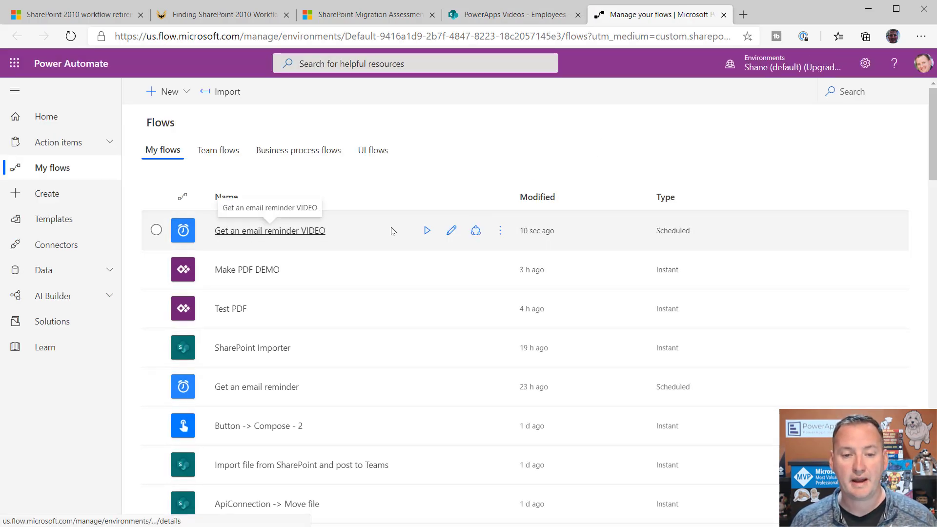
click(452, 230)
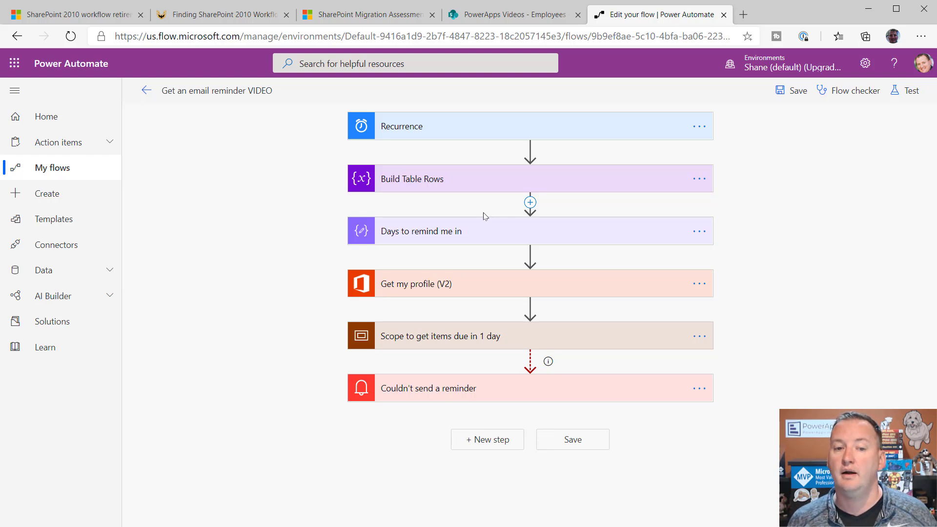
- Change the Recurrence trigger's frequency from Day to Week
click(562, 130)
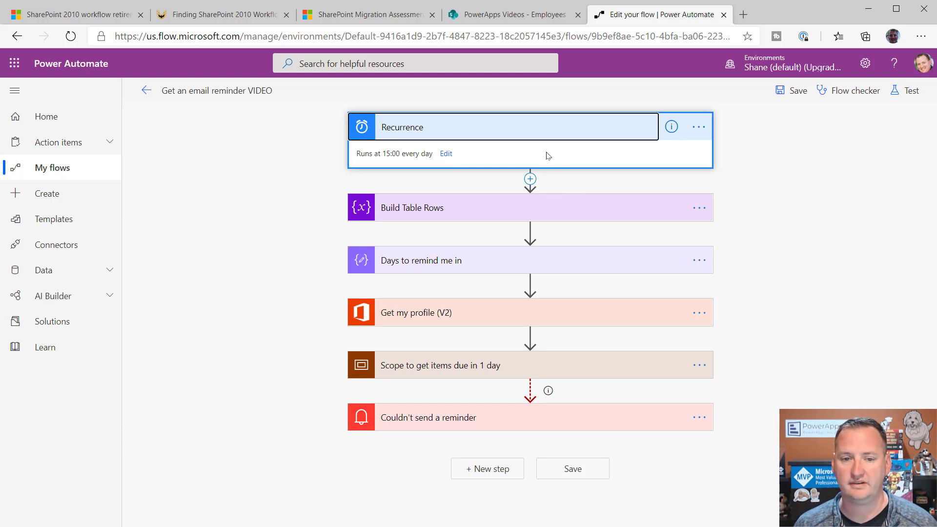
click(446, 155)
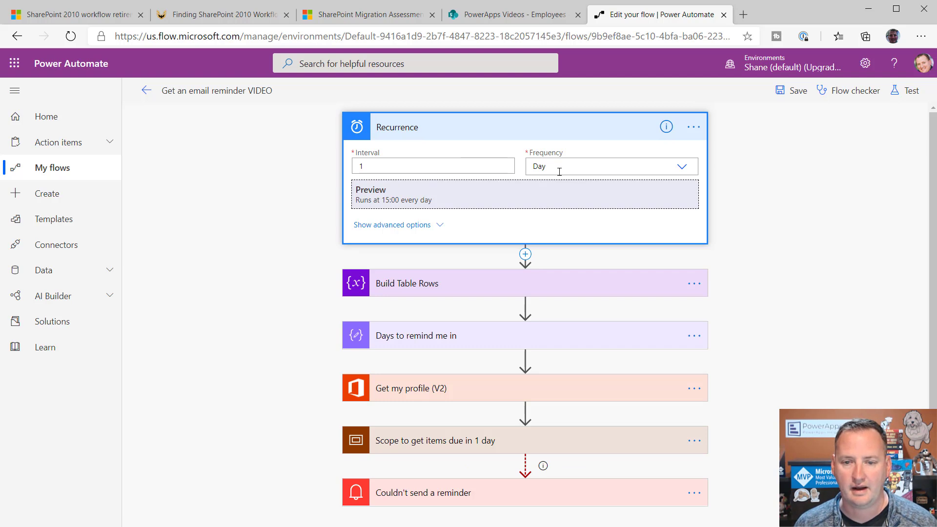
click(681, 167)
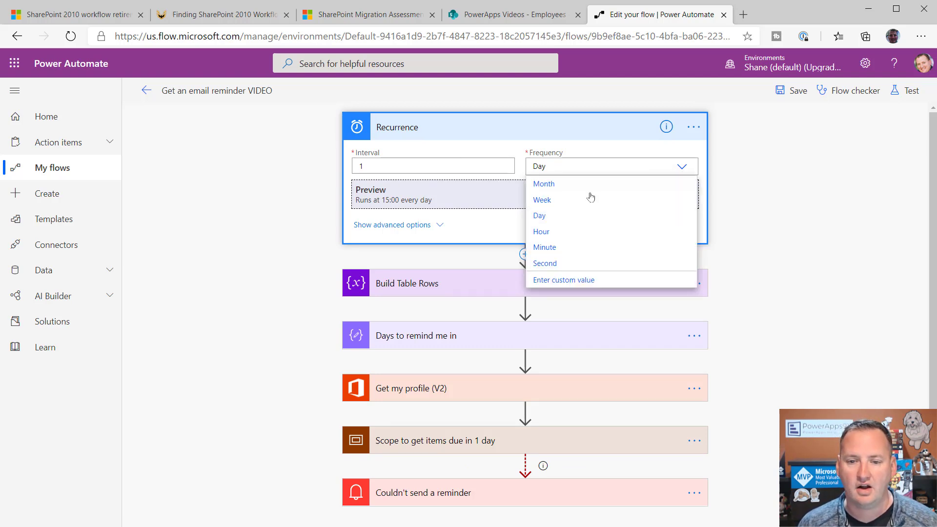
click(556, 201)
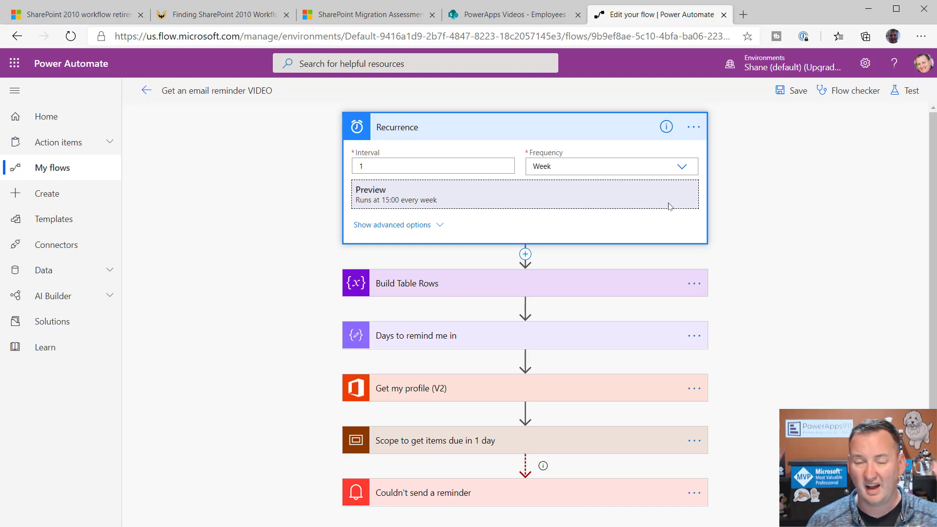
- Expand the flow's Days to remind me in (3), Get my profile (V2) and scope steps
click(557, 129)
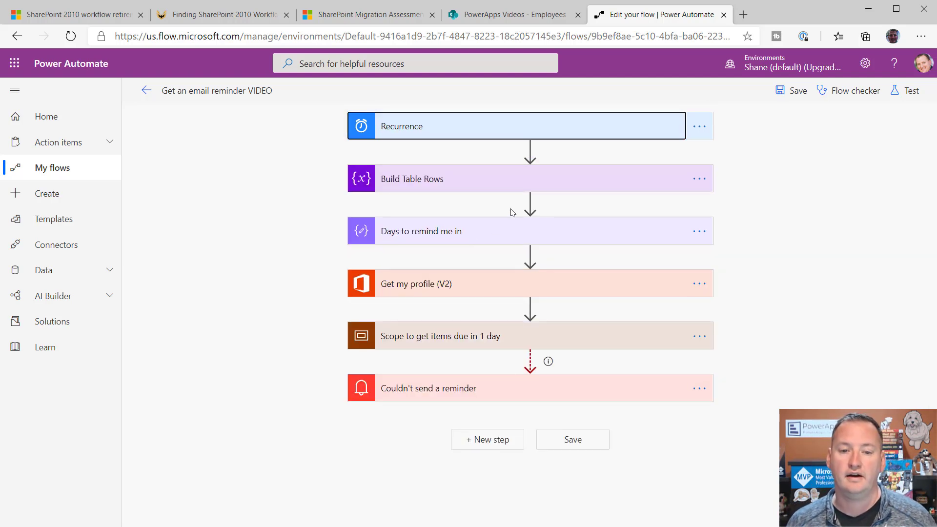
click(523, 233)
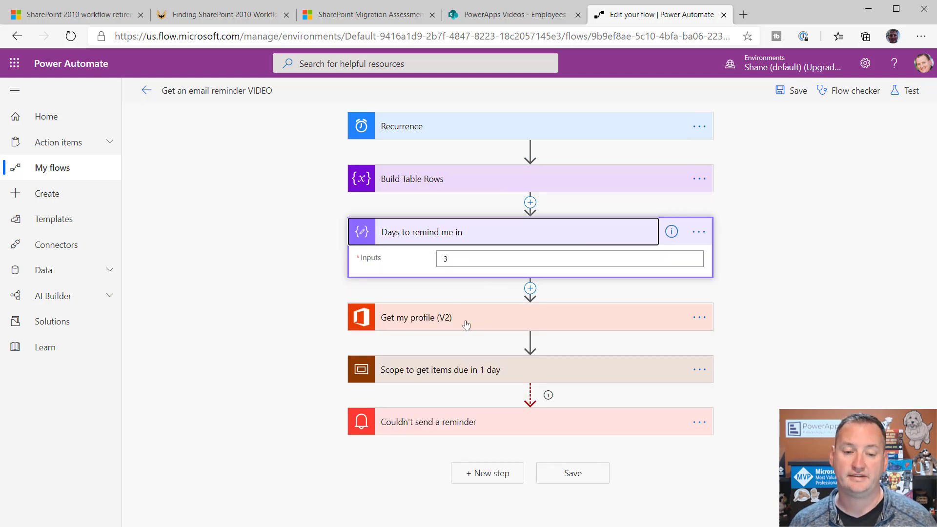
click(485, 322)
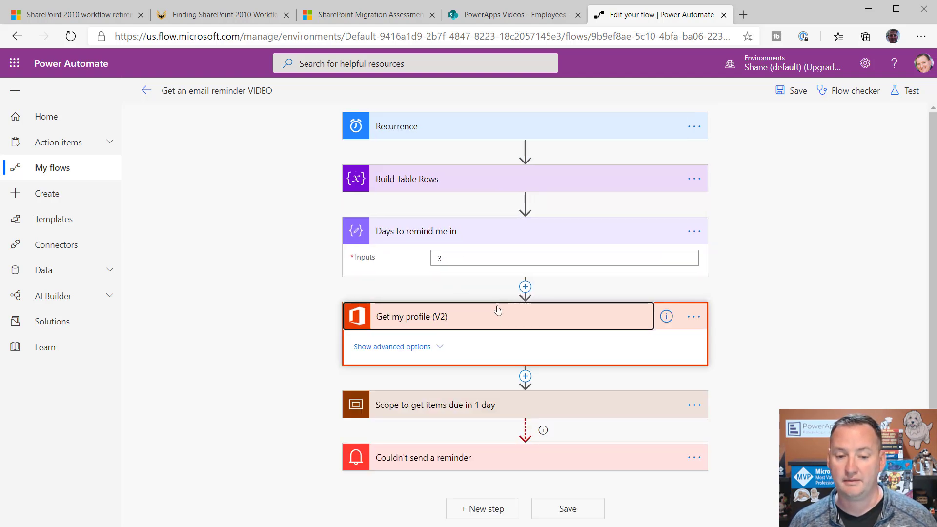
click(550, 411)
scroll(569, 342, down, 7)
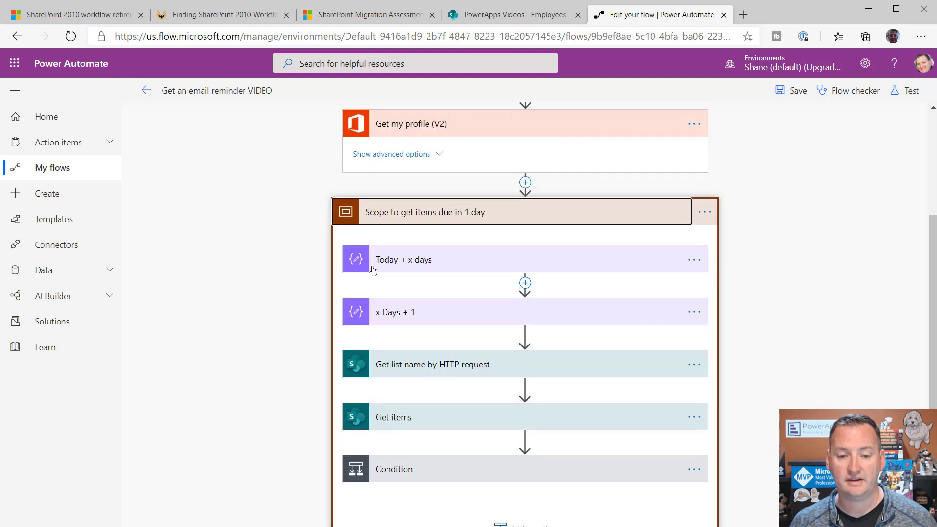
scroll(425, 200, up, 2)
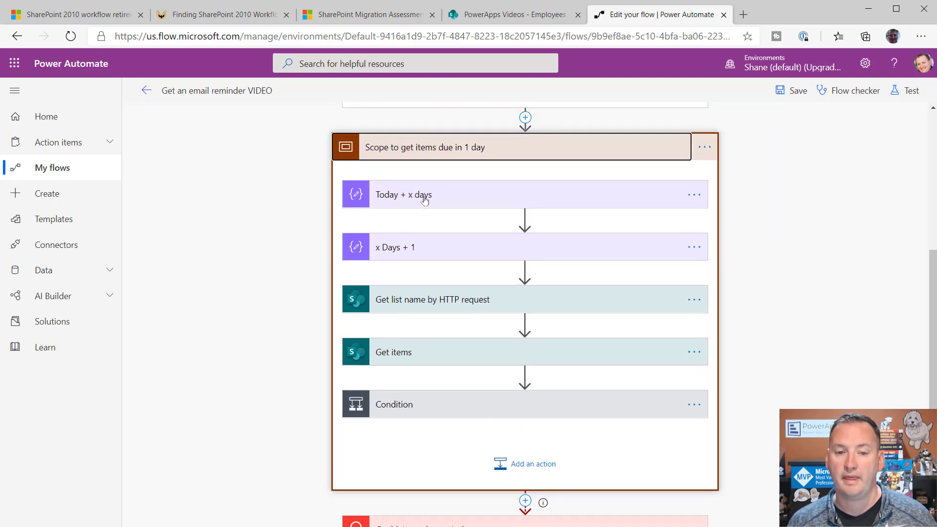
- Inspect the Today + x days expression and the Condition's full expression, then collapse the scope
click(458, 201)
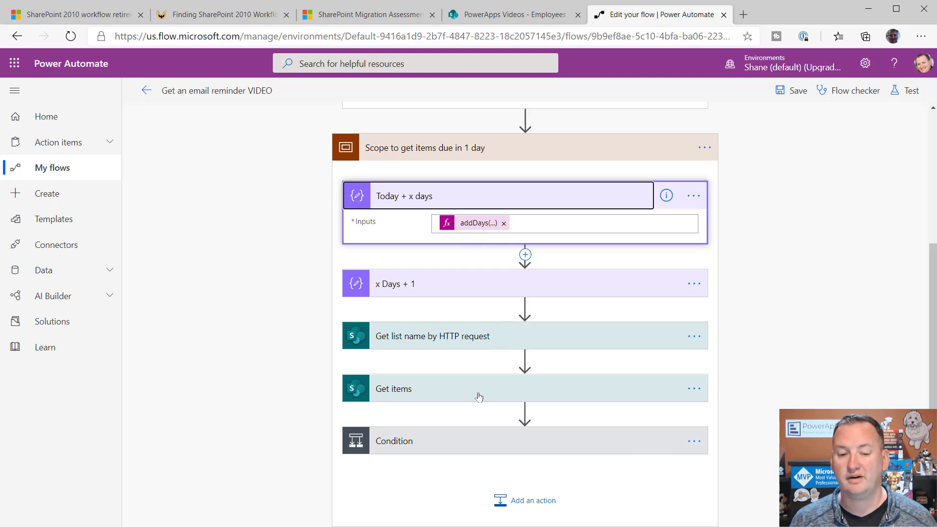
click(506, 441)
scroll(533, 398, down, 3)
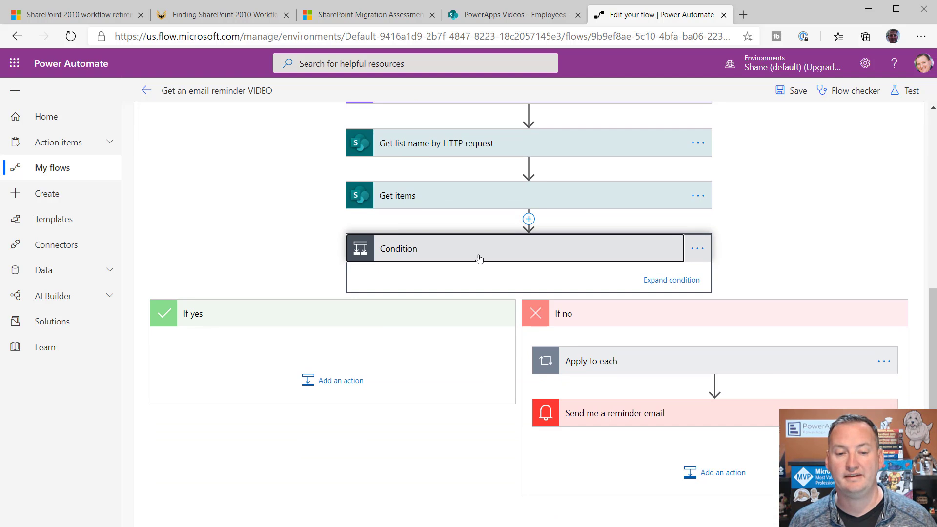
click(665, 282)
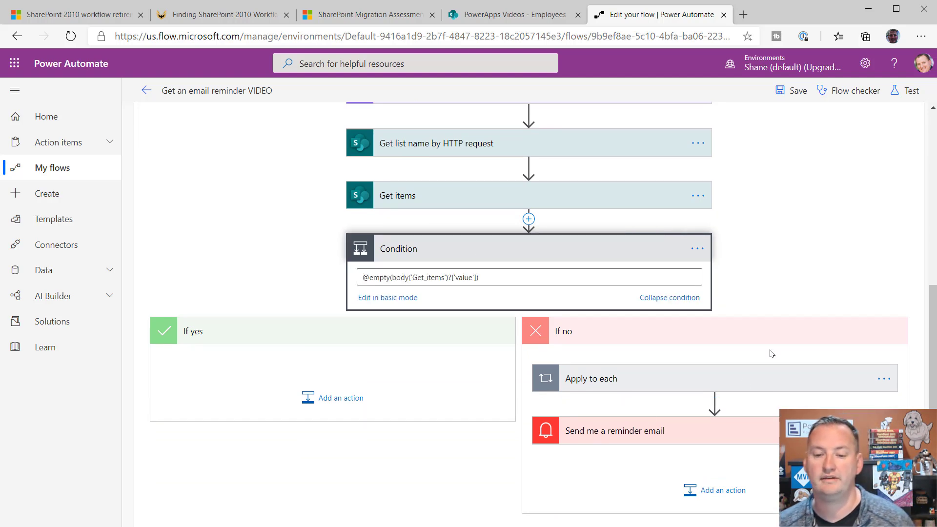
scroll(747, 251, up, 5)
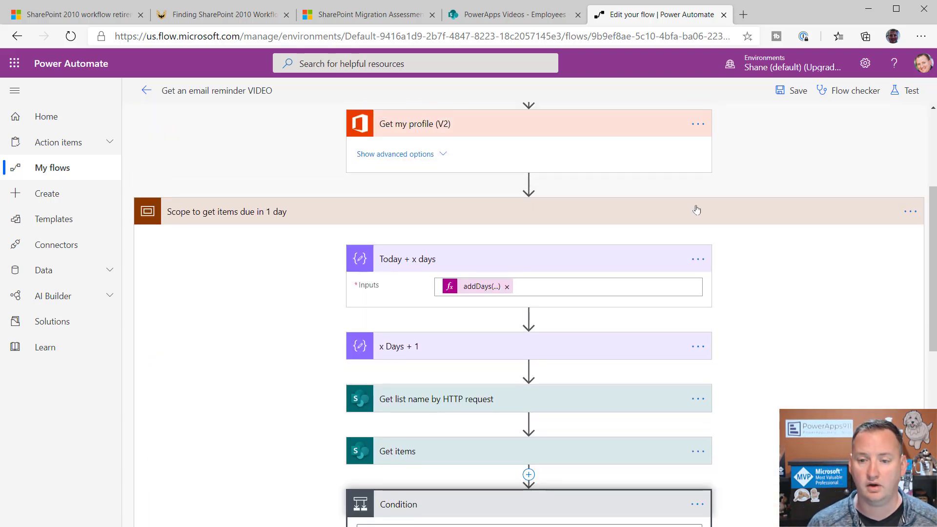
click(680, 219)
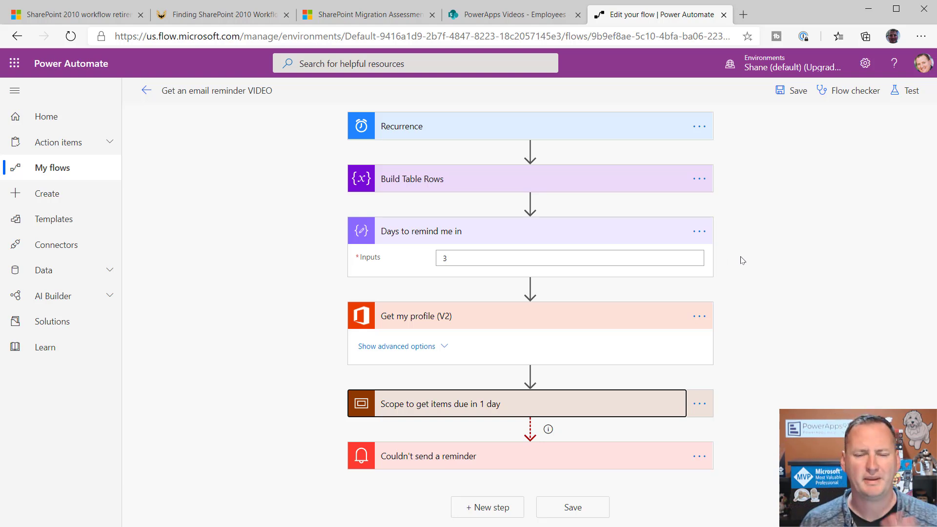
click(541, 19)
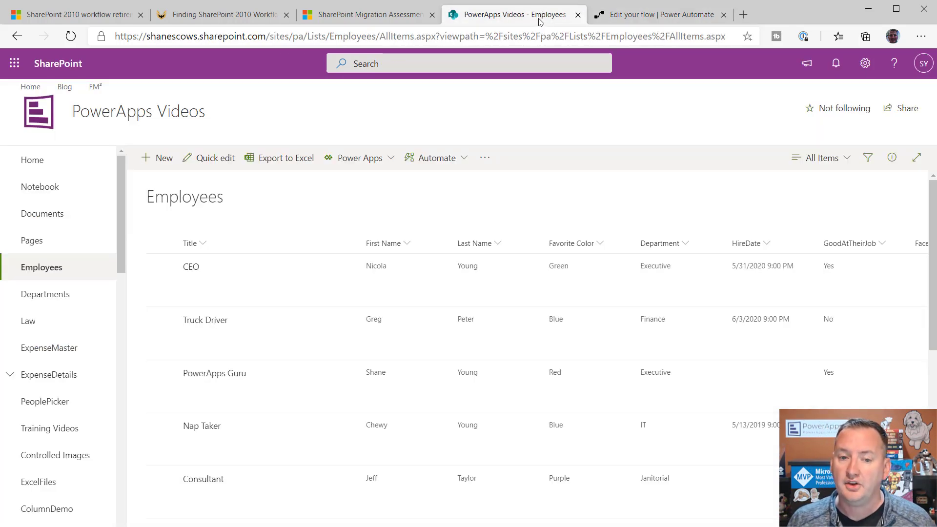
click(467, 159)
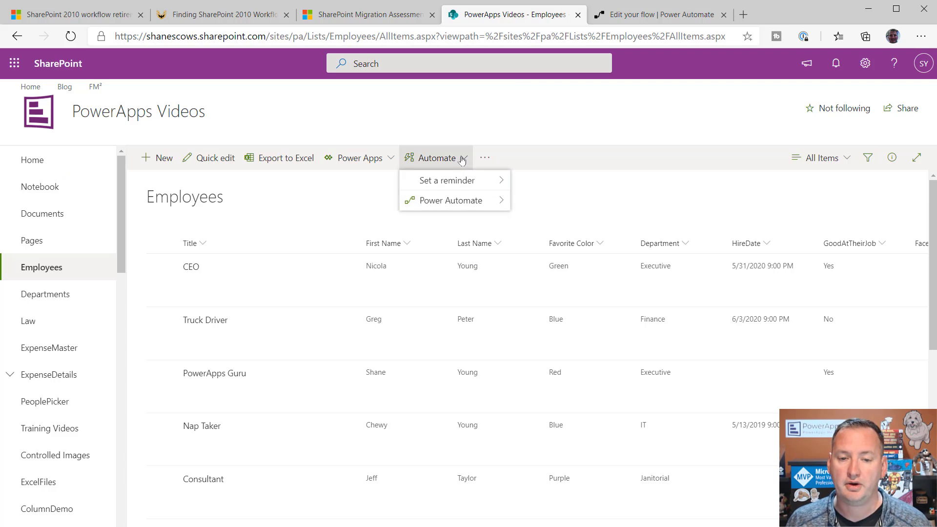
mouse_move(445, 200)
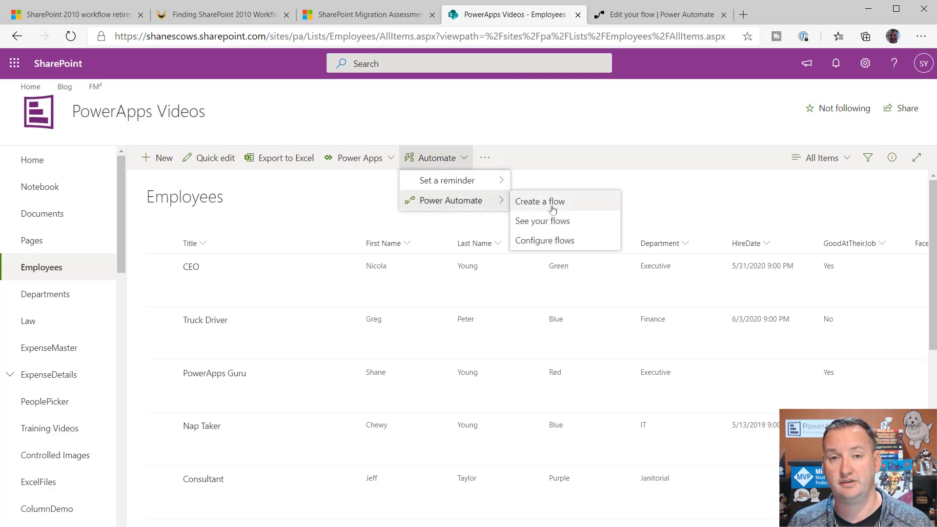
click(562, 240)
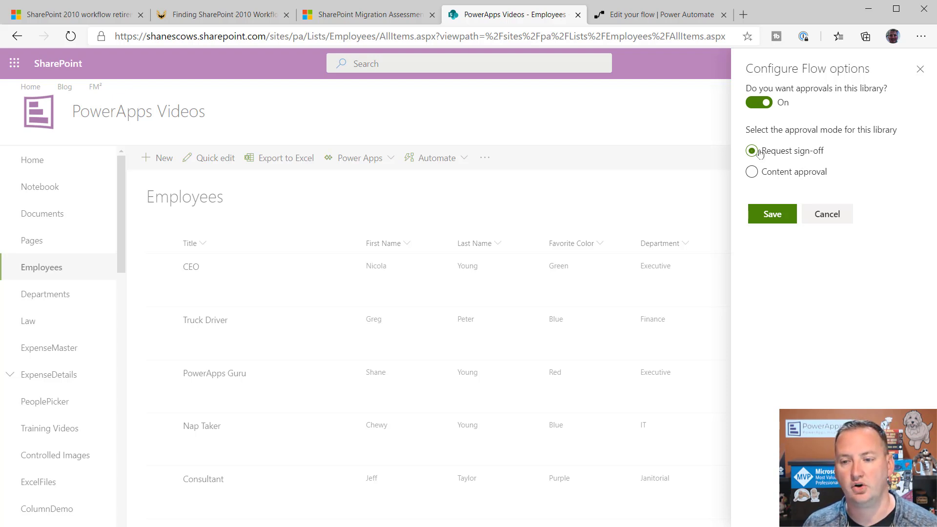
click(839, 222)
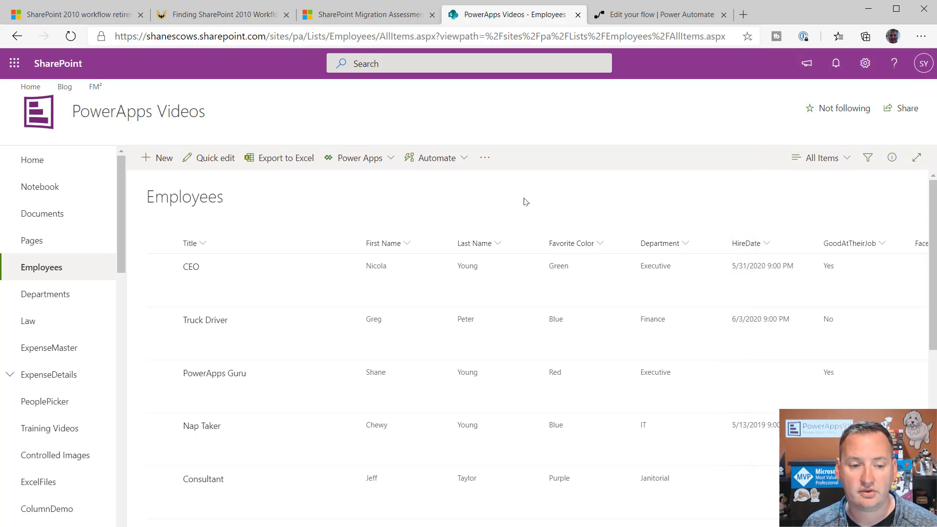
- Request sign-off on the CEO employee item with a suggested person as approver, then close the panel
click(454, 159)
mouse_move(482, 182)
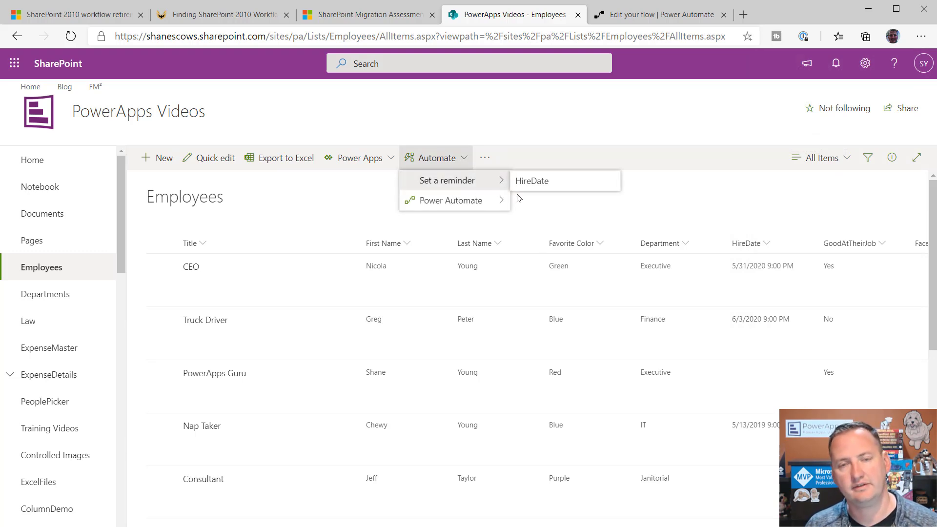
click(161, 268)
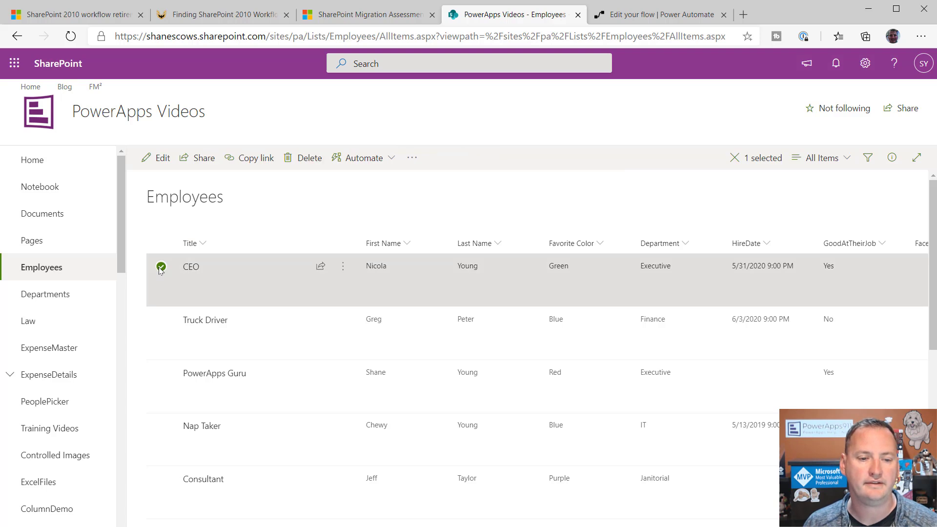
click(388, 160)
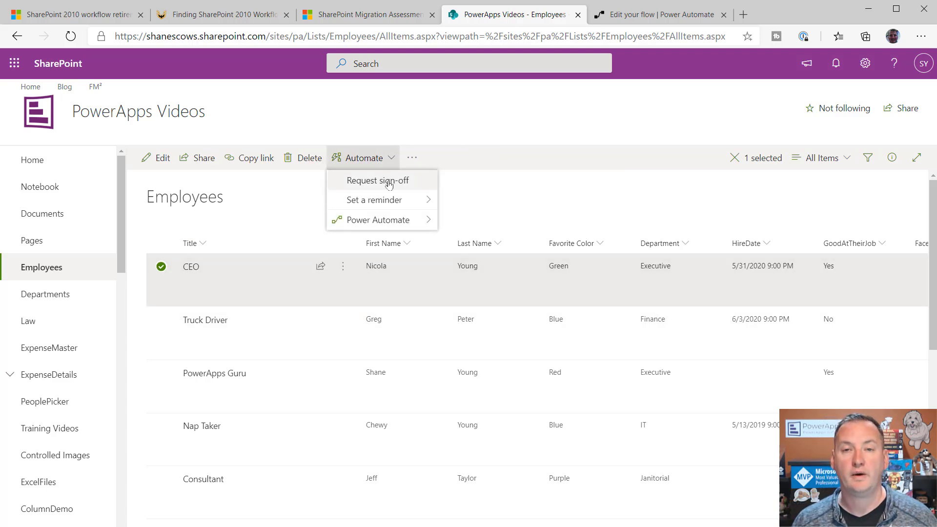
click(373, 182)
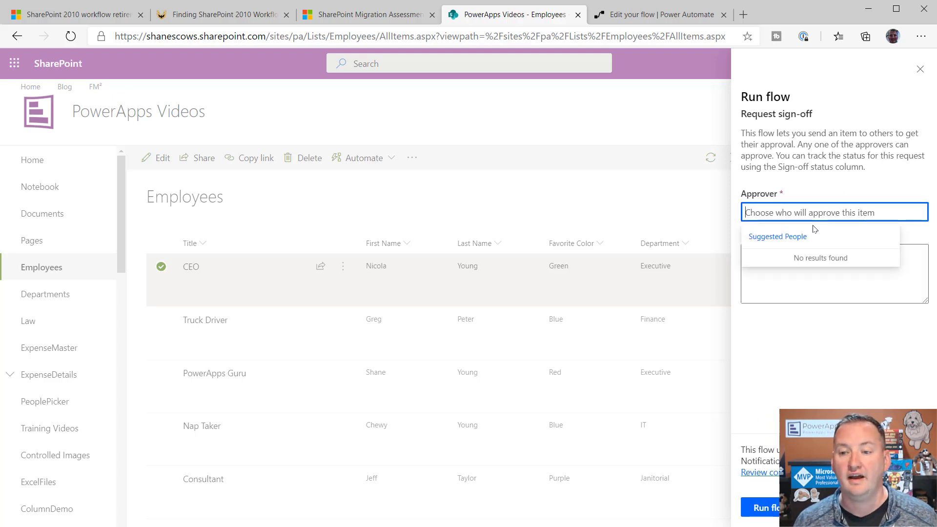
text(chewy)
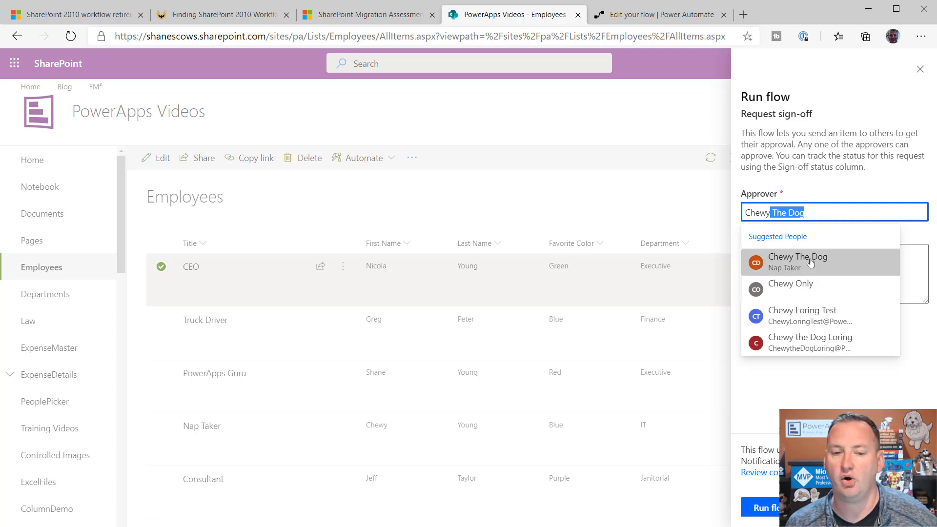
click(811, 261)
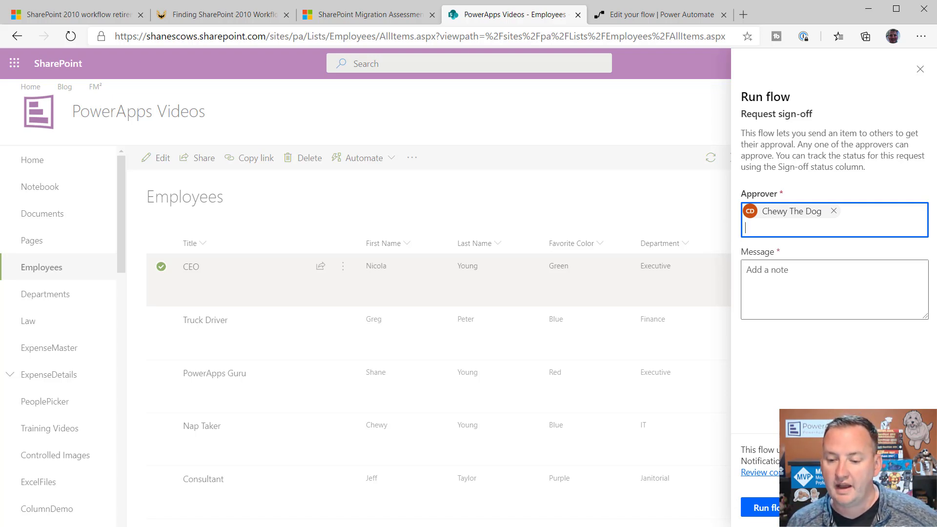
click(705, 511)
click(74, 43)
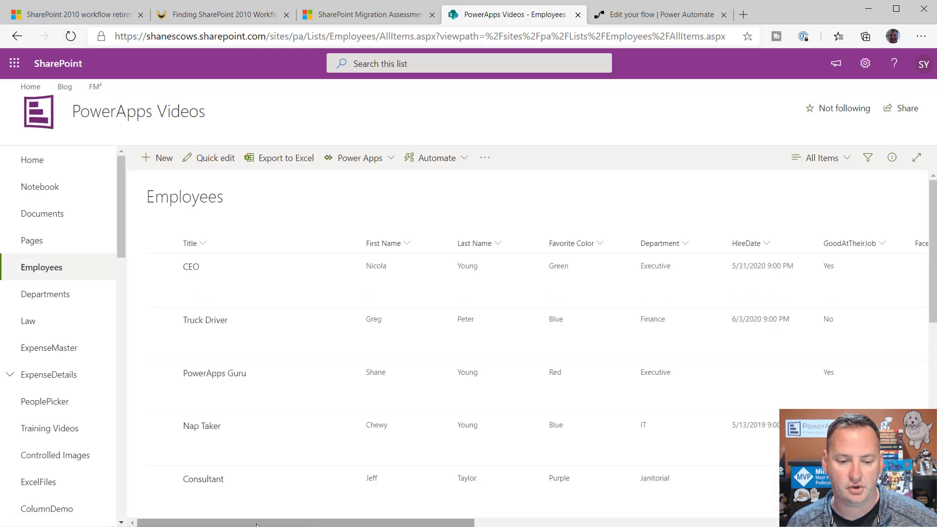
drag(257, 524, 733, 502)
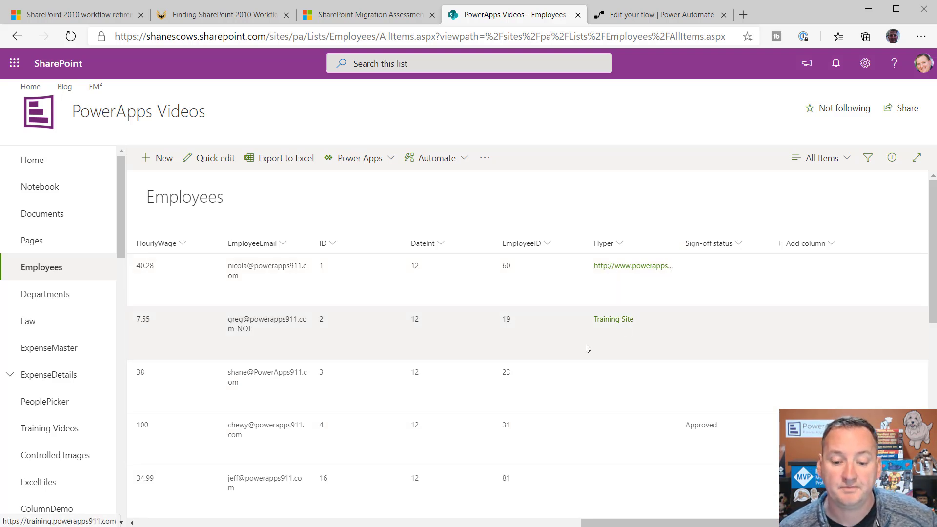
click(244, 524)
click(244, 524)
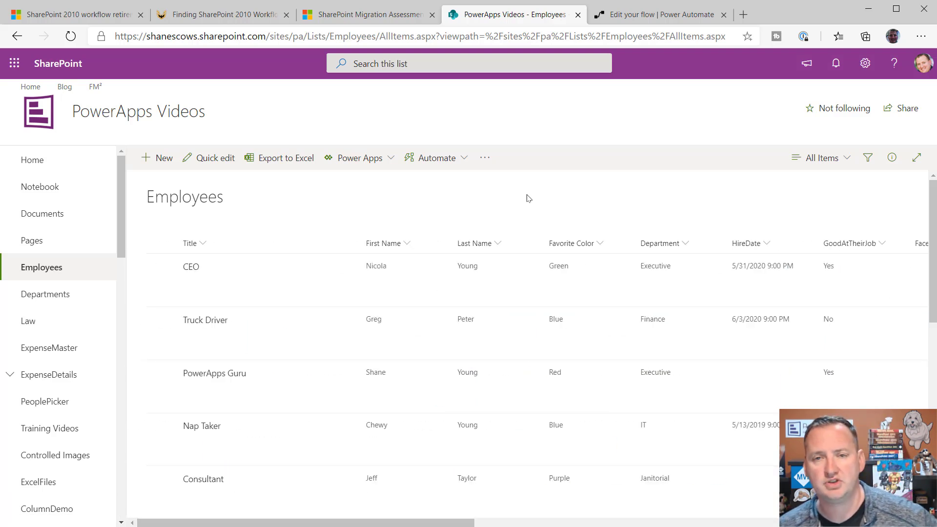
click(464, 159)
mouse_move(493, 205)
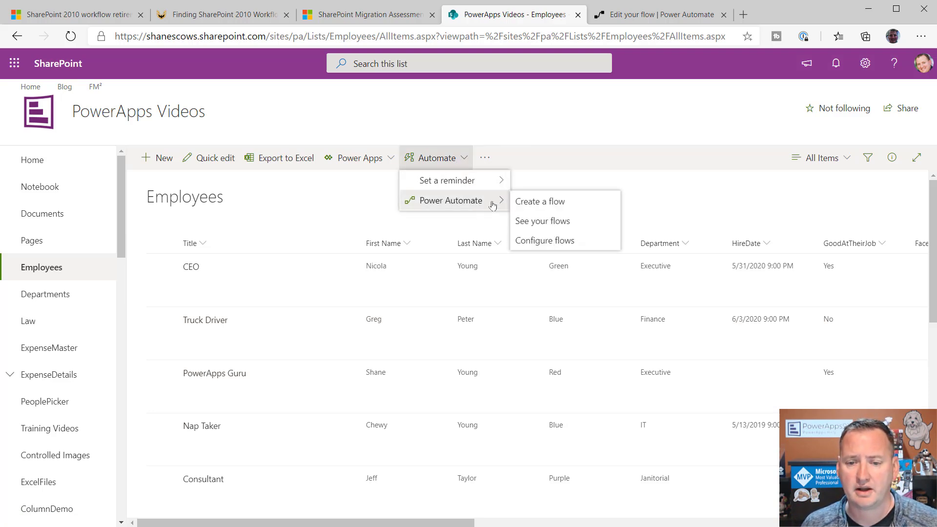
click(545, 240)
click(776, 175)
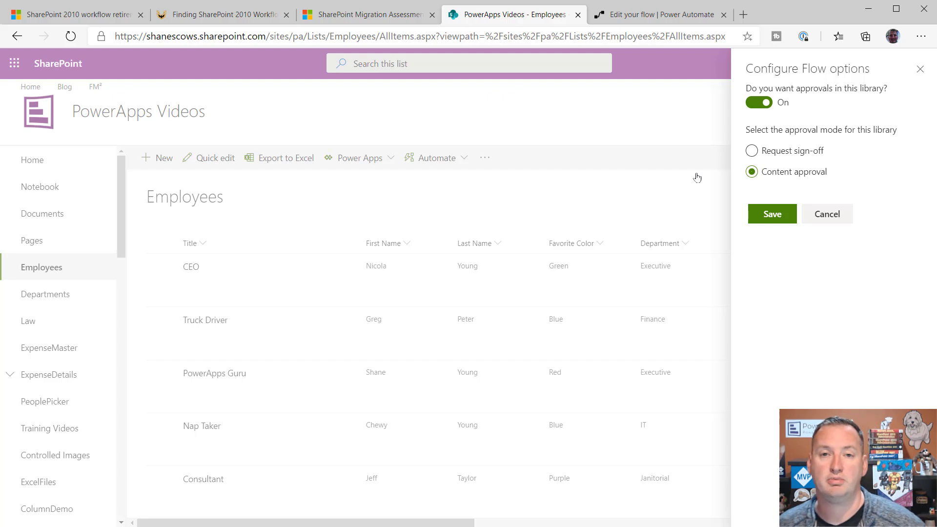
click(829, 217)
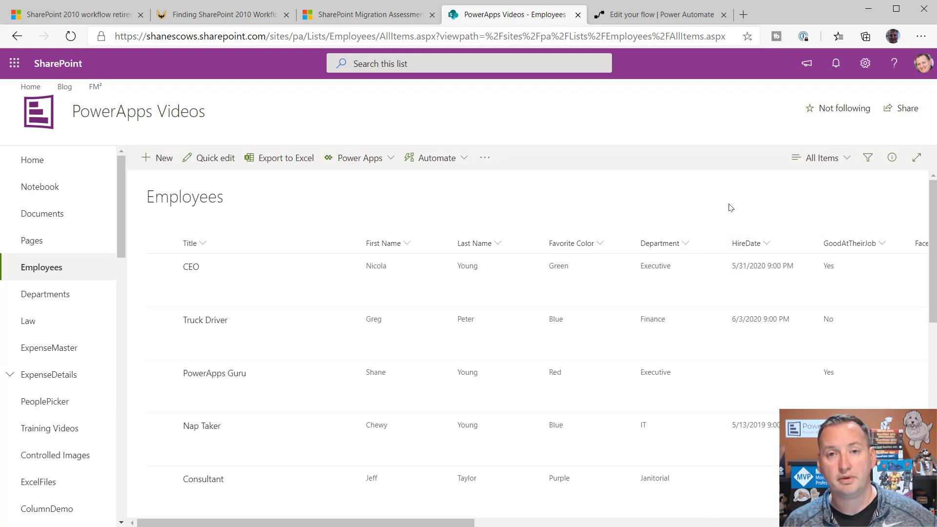
- Review the page approval flow setup for the Site Pages library, then return to the Power Automate tab
click(38, 240)
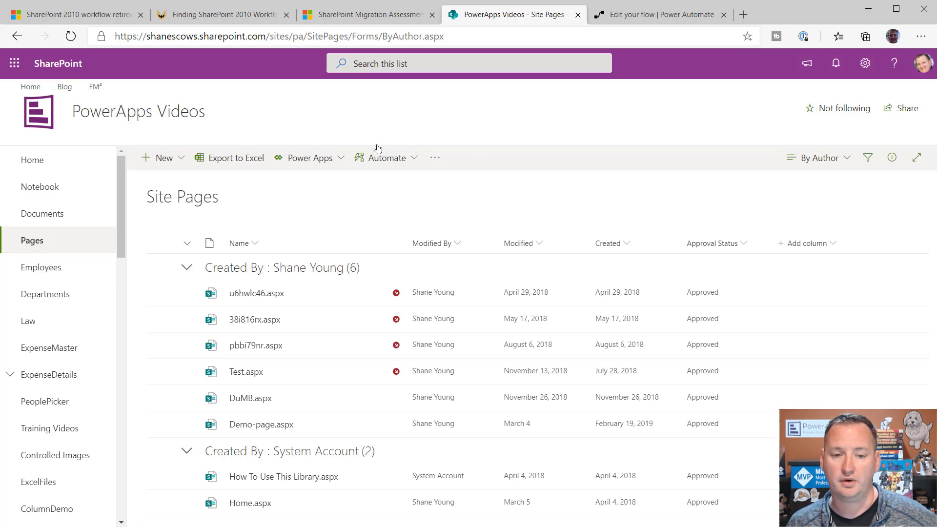
click(414, 161)
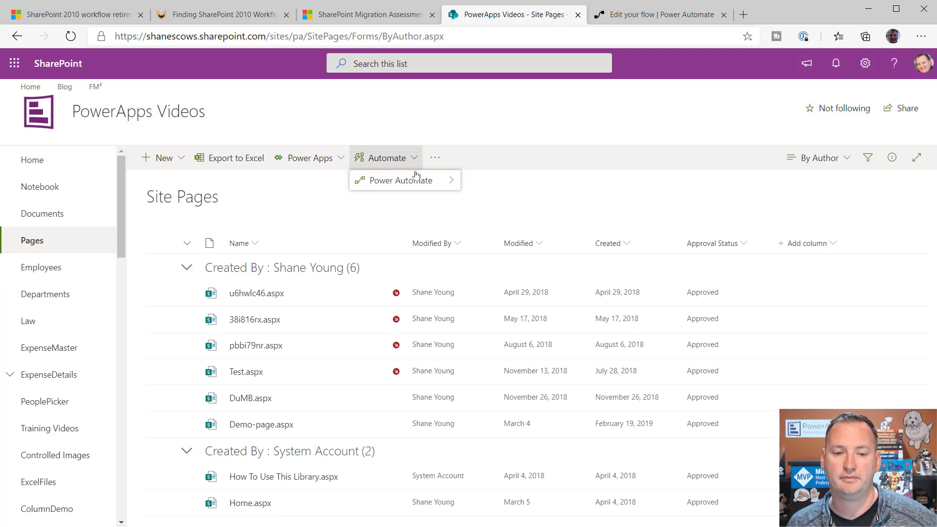
mouse_move(441, 180)
click(559, 222)
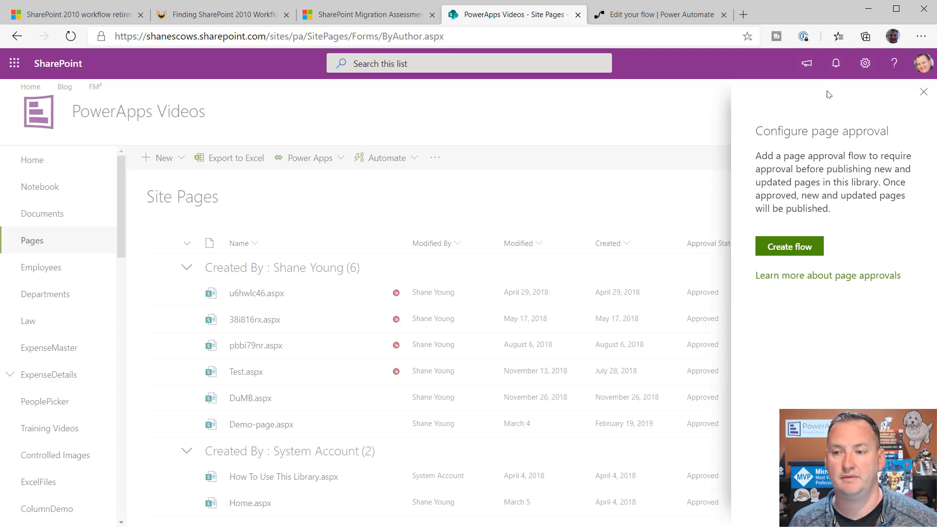
click(924, 93)
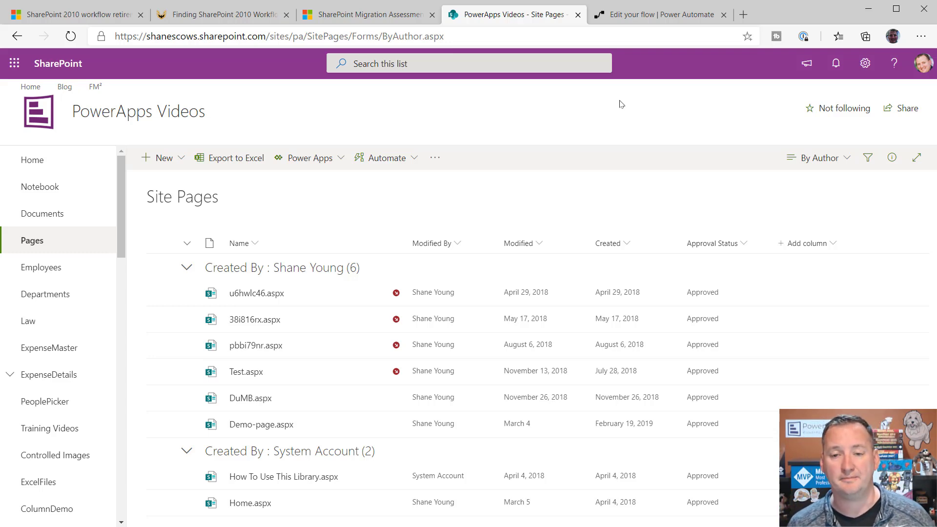
click(663, 14)
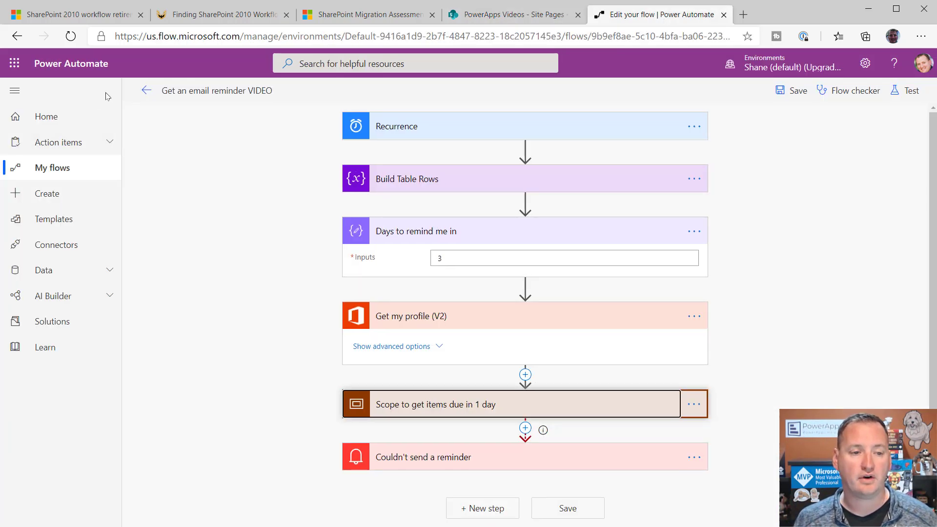
- Go to My flows, leaving the email reminder flow without saving
click(34, 171)
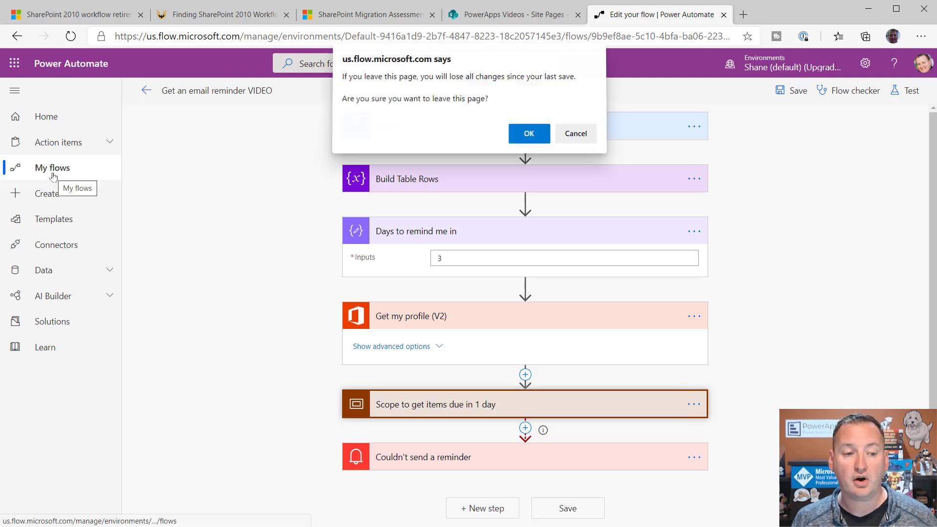
click(529, 135)
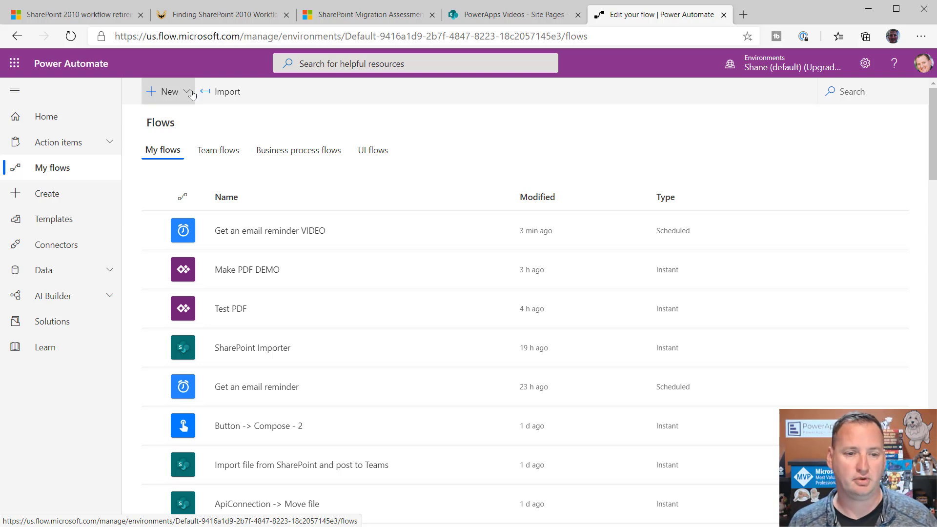
- Create a blank instant flow and show the SharePoint connector's triggers
click(185, 97)
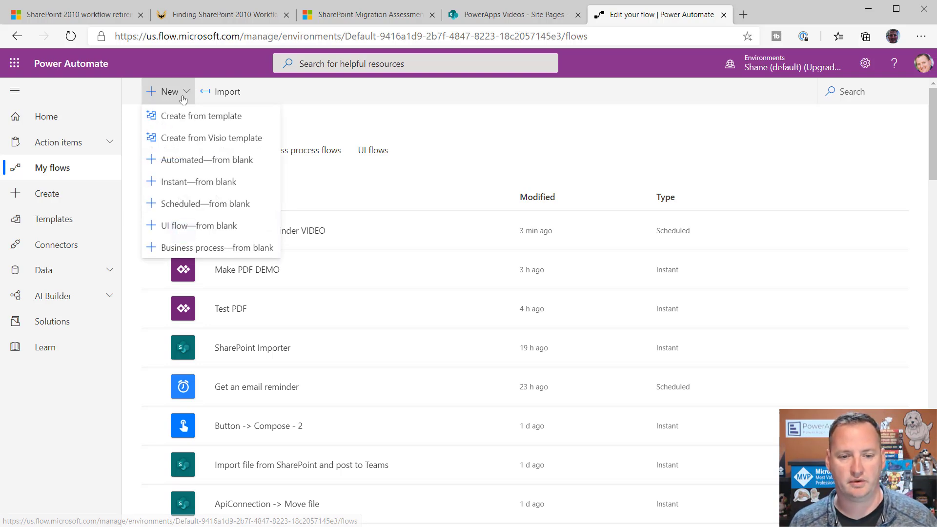
click(211, 184)
click(603, 446)
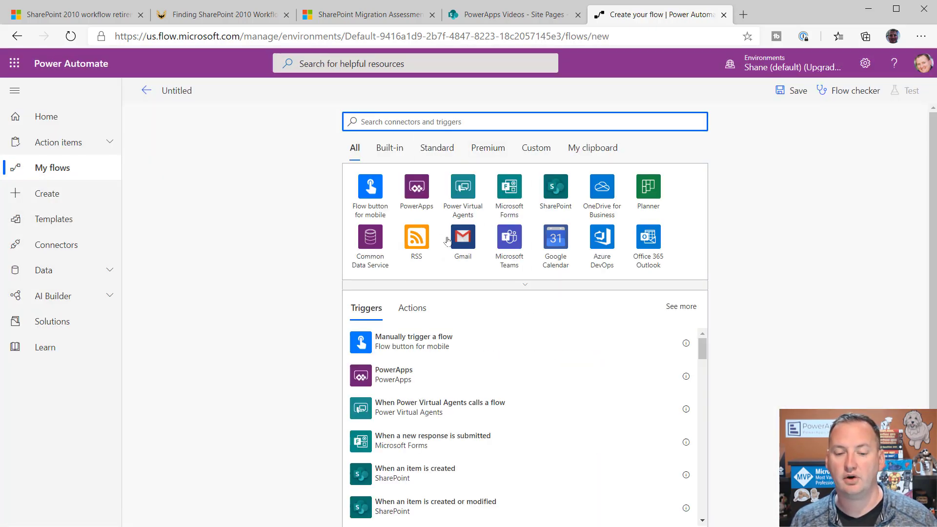
click(546, 195)
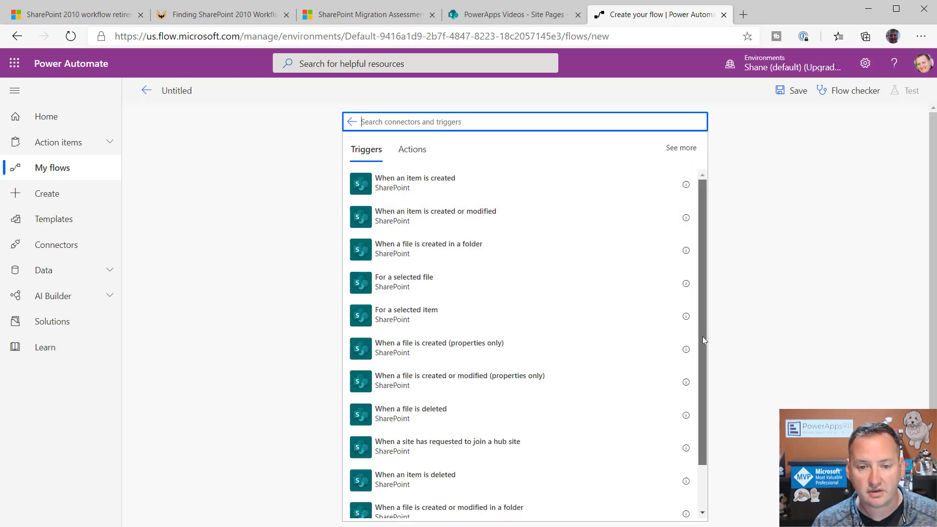
mouse_move(703, 336)
mouse_down()
mouse_move(710, 370)
mouse_move(709, 337)
mouse_up()
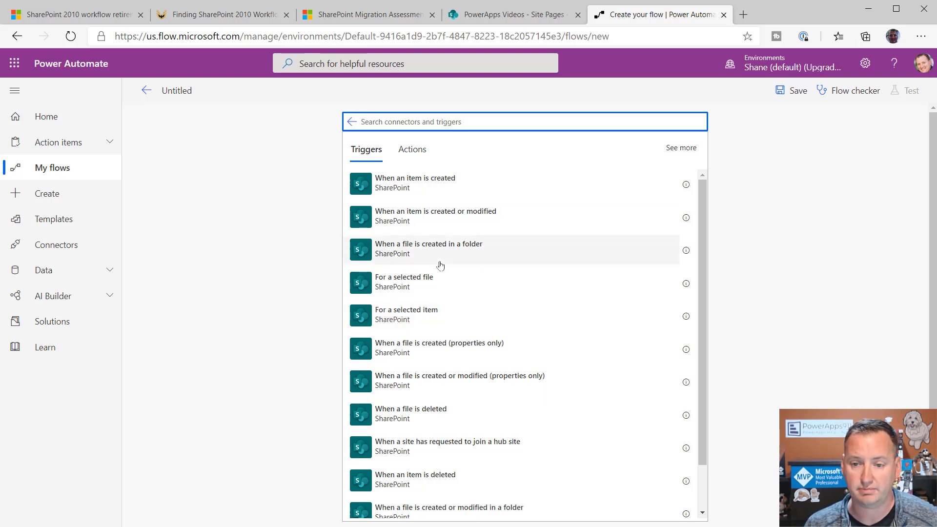
- Browse the SharePoint connector's actions list down to Send an HTTP request to SharePoint
click(412, 149)
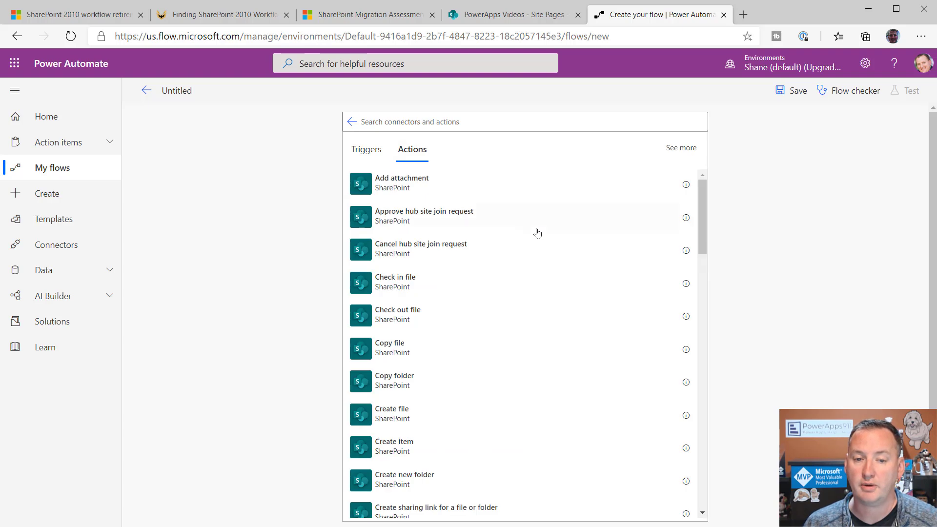
drag(702, 248, 692, 193)
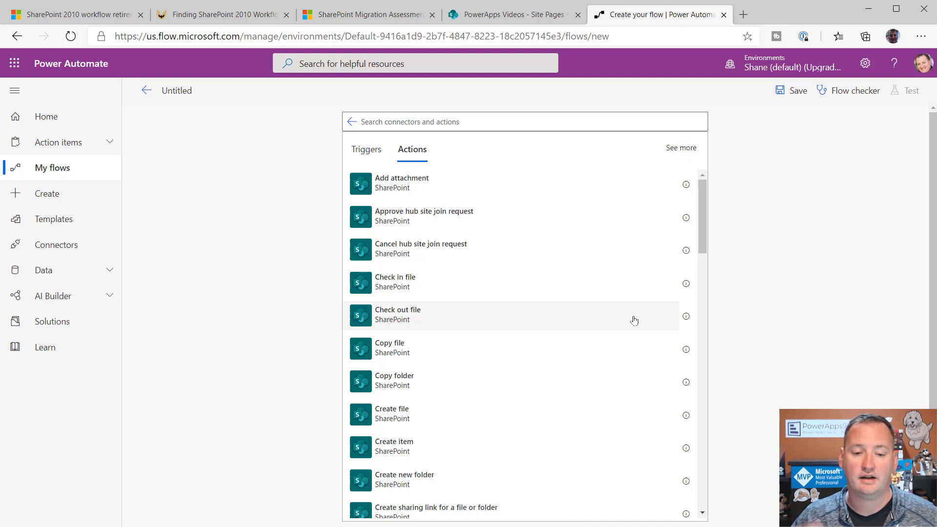
scroll(615, 273, down, 3)
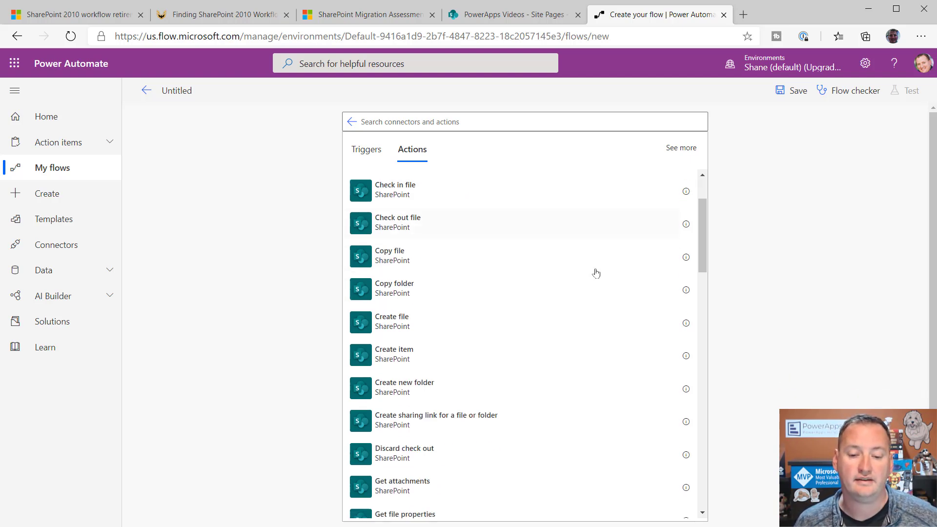
scroll(596, 241, down, 7)
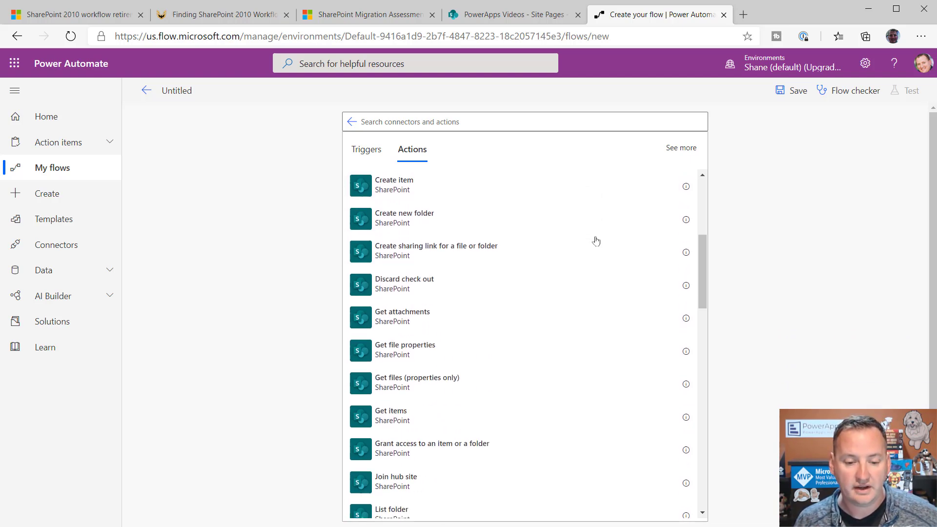
scroll(582, 242, down, 3)
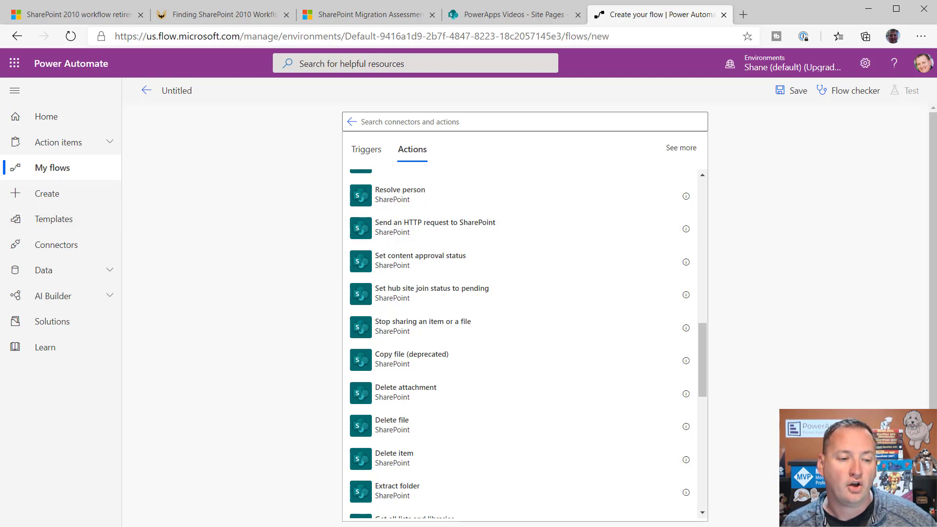
- Leave the unsaved flow and search the Templates gallery for 'sharepoint'
click(50, 232)
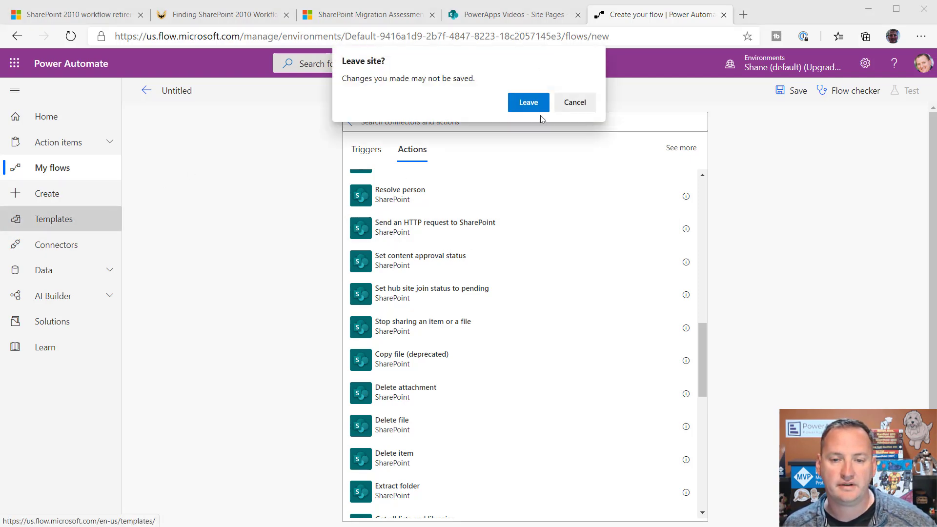
click(540, 104)
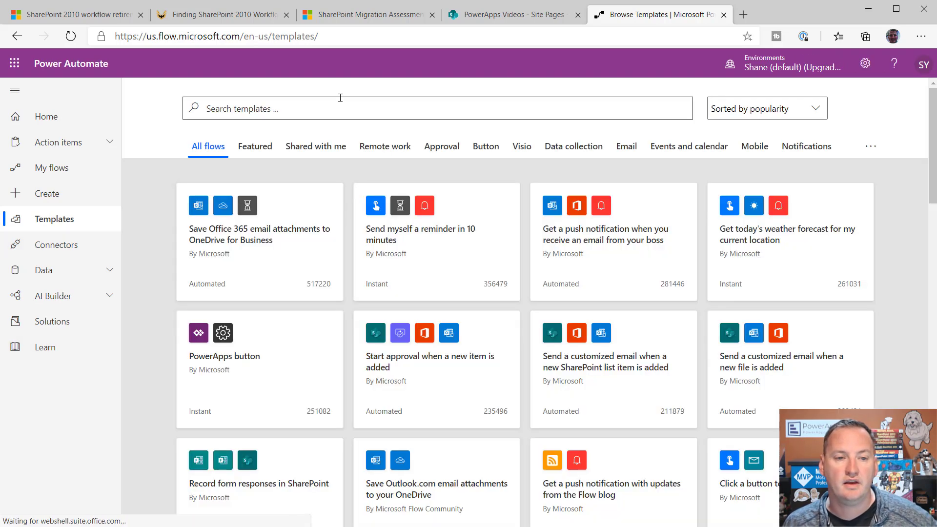
click(330, 113)
text(sharepoint)
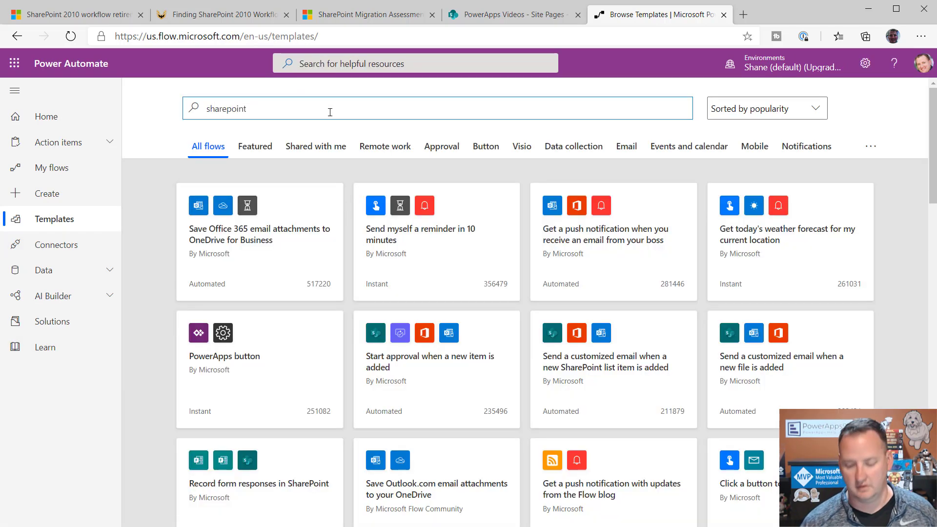
key(Return)
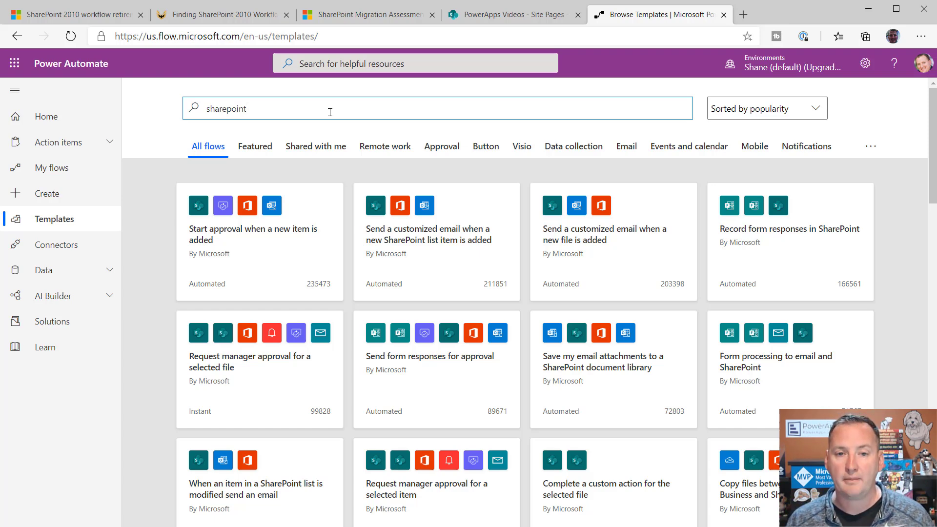
- Load training.powerapps911.com in a new tab and scroll through its Courses list and prices
click(742, 15)
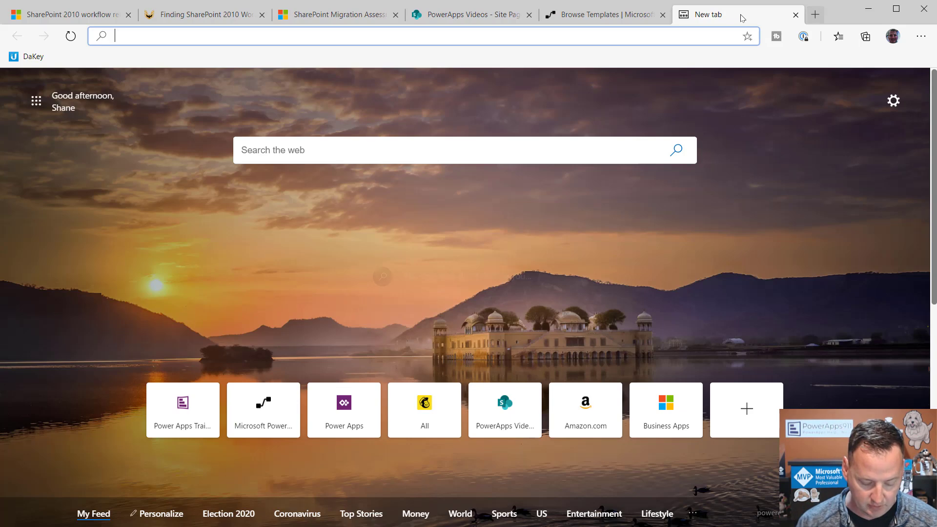
text(train)
key(Return)
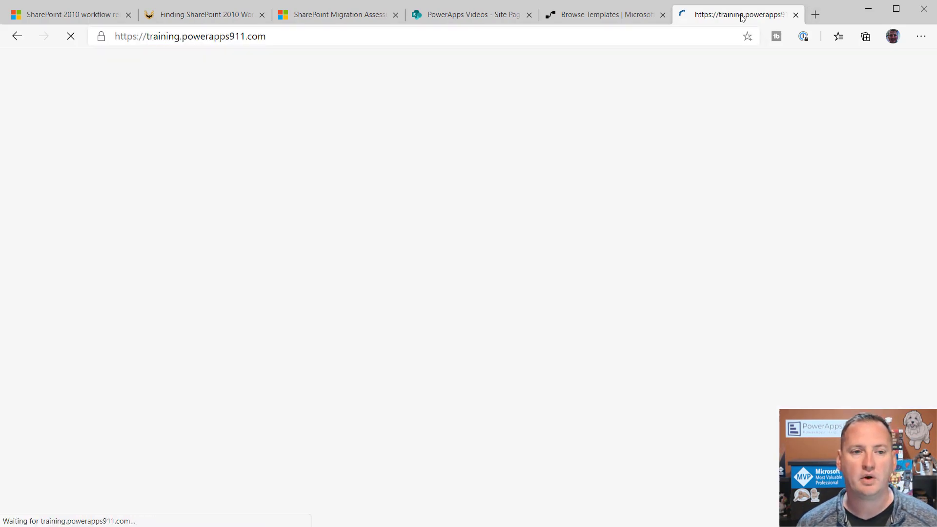
scroll(282, 173, down, 8)
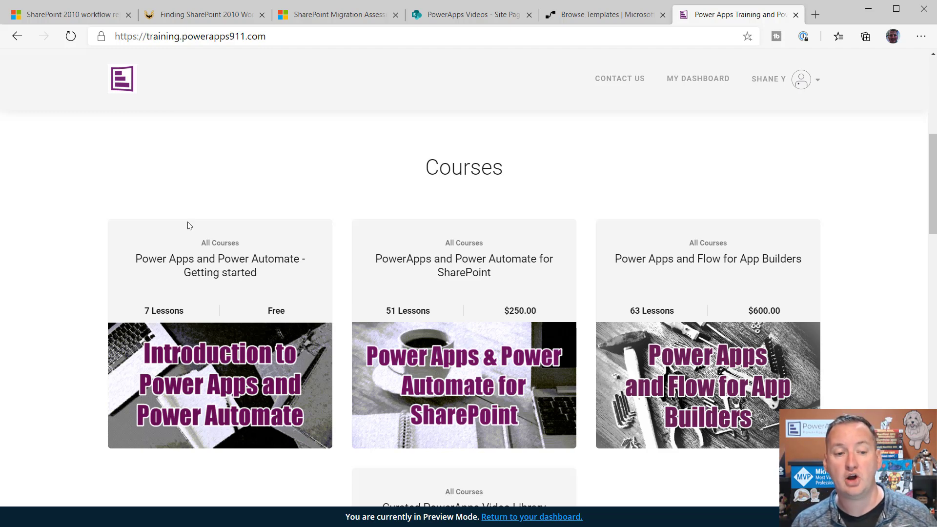
scroll(503, 195, down, 3)
scroll(505, 198, up, 2)
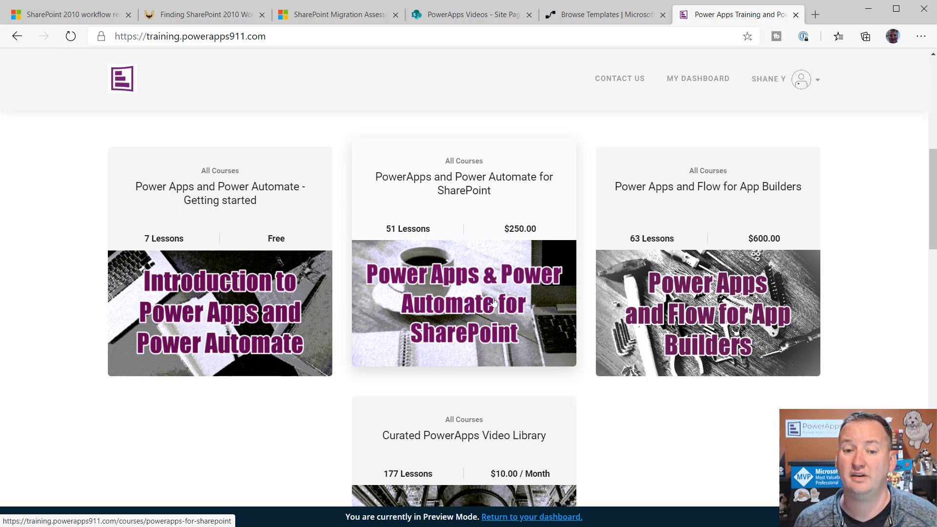
scroll(488, 300, up, 2)
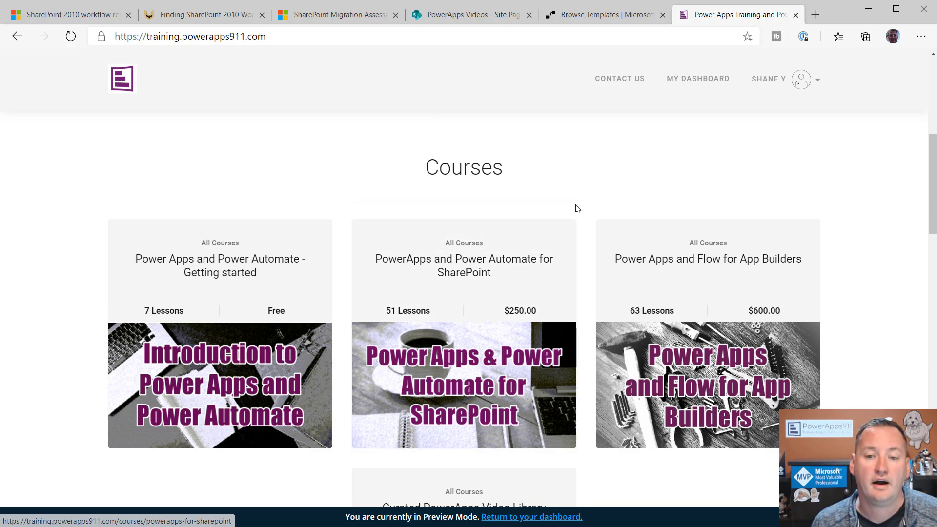
scroll(530, 233, up, 1)
scroll(531, 233, up, 1)
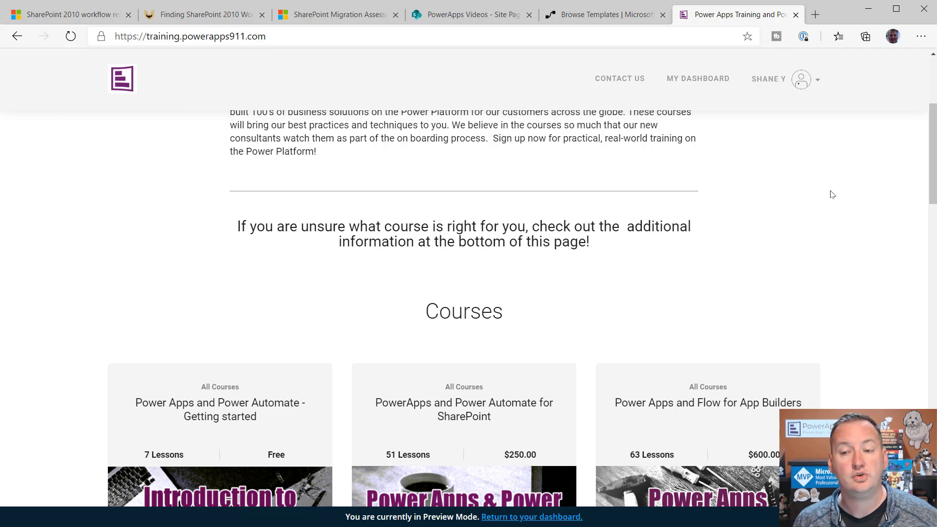
scroll(833, 194, up, 3)
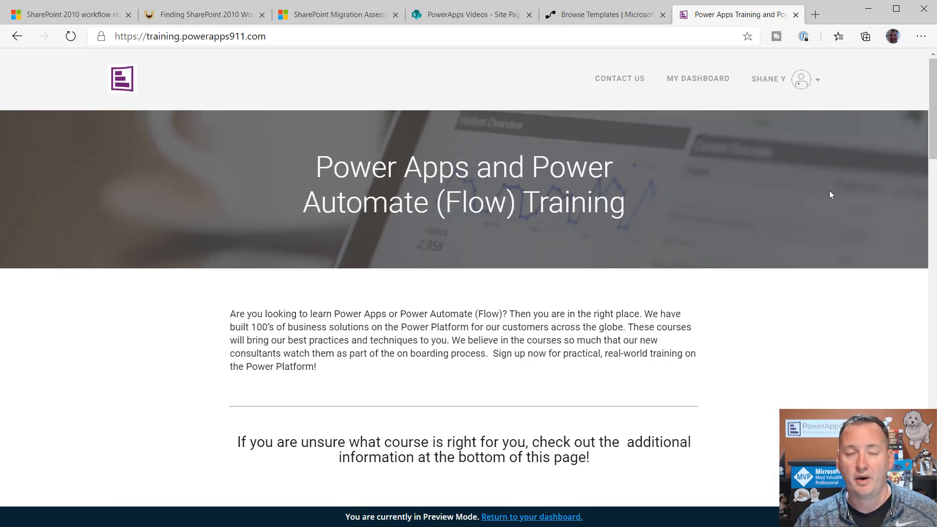